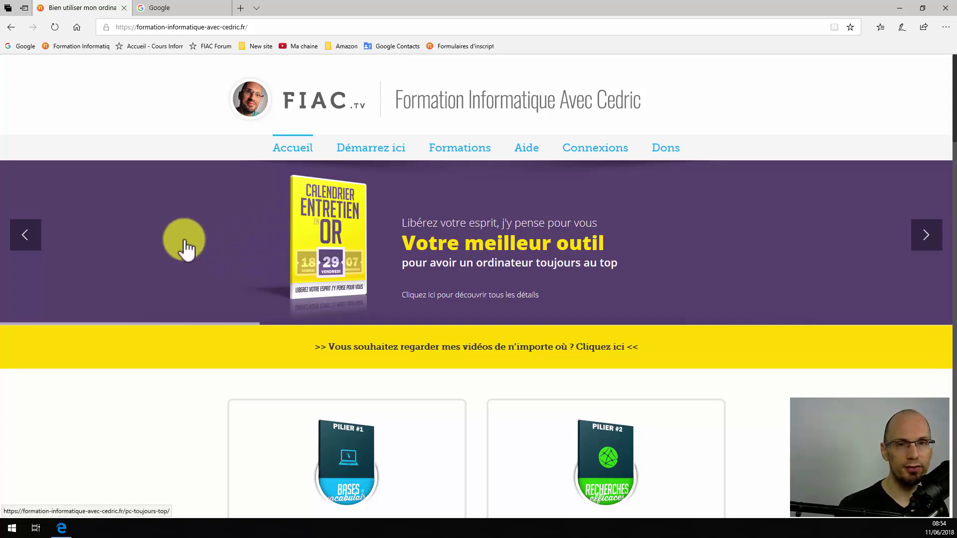
# Search Google for "leboncoin" and open the leboncoin.fr classified ads site.
pyautogui.click(188, 8)
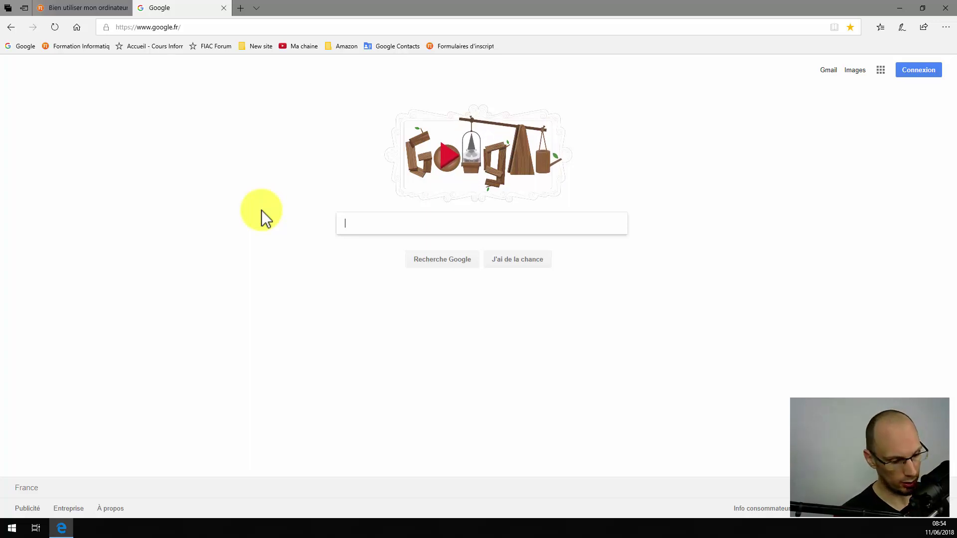
pyautogui.write('lebon')
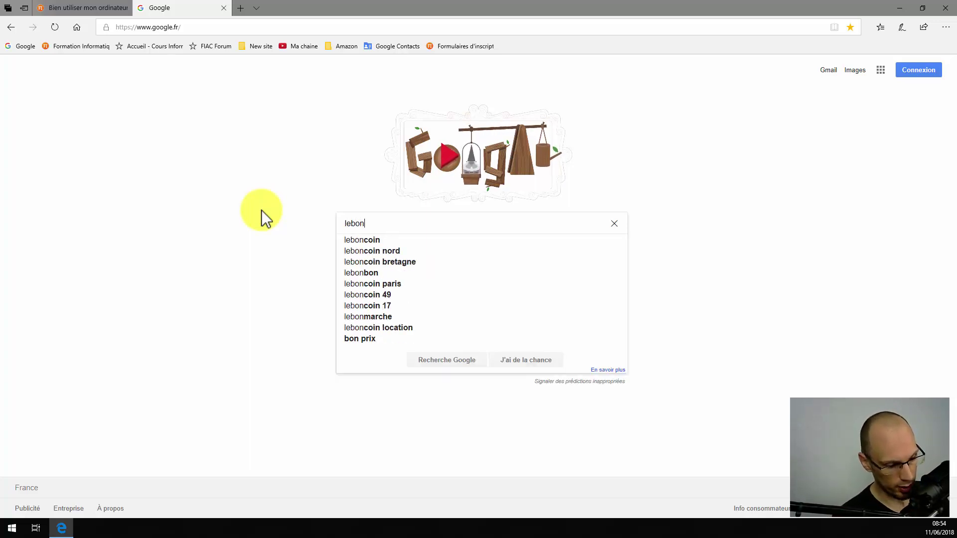
pyautogui.write('coin')
pyautogui.press('Return')
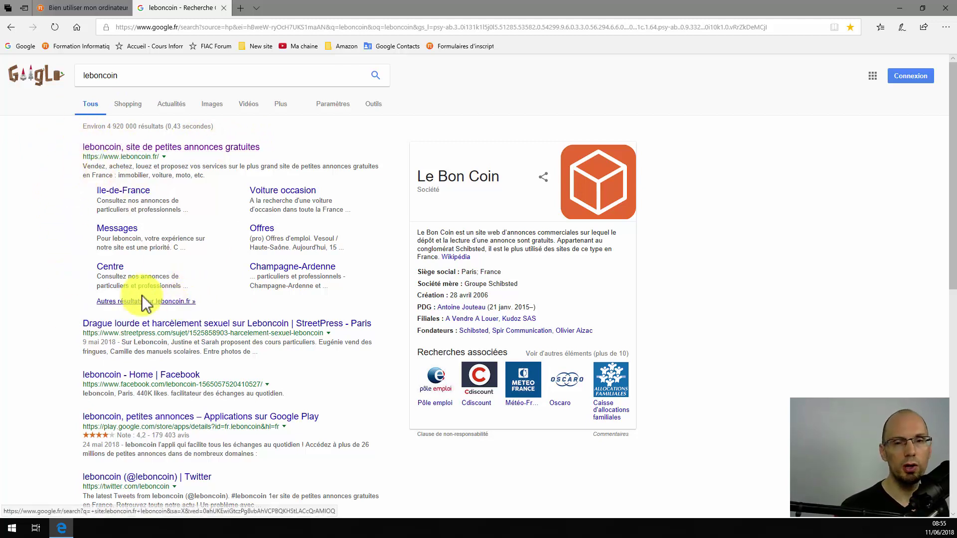
pyautogui.click(127, 149)
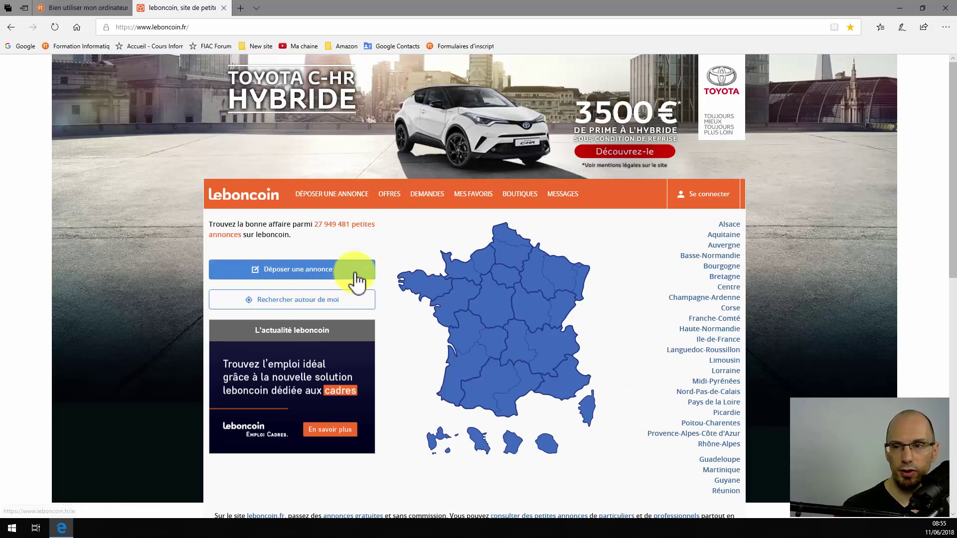
# Open the form for posting an ad and examine its fields from the category through to the contact information.
pyautogui.scroll(-2, 355, 280)
pyautogui.scroll(1, 351, 286)
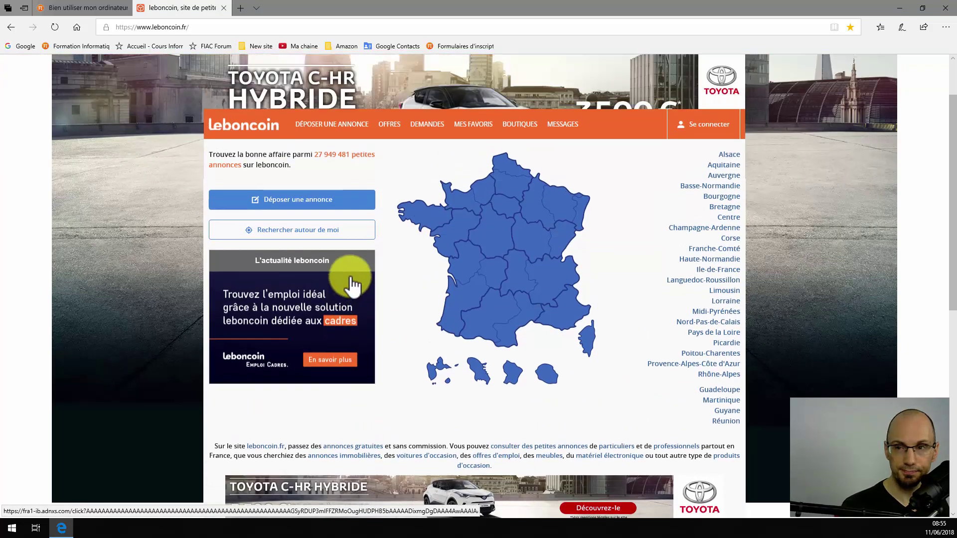
pyautogui.moveTo(954, 157); pyautogui.dragTo(955, 183)
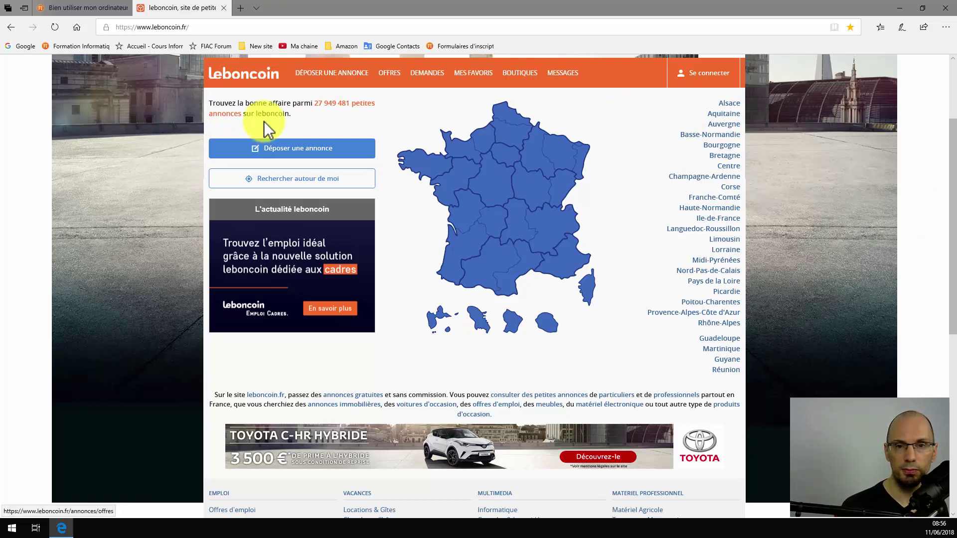
pyautogui.click(297, 150)
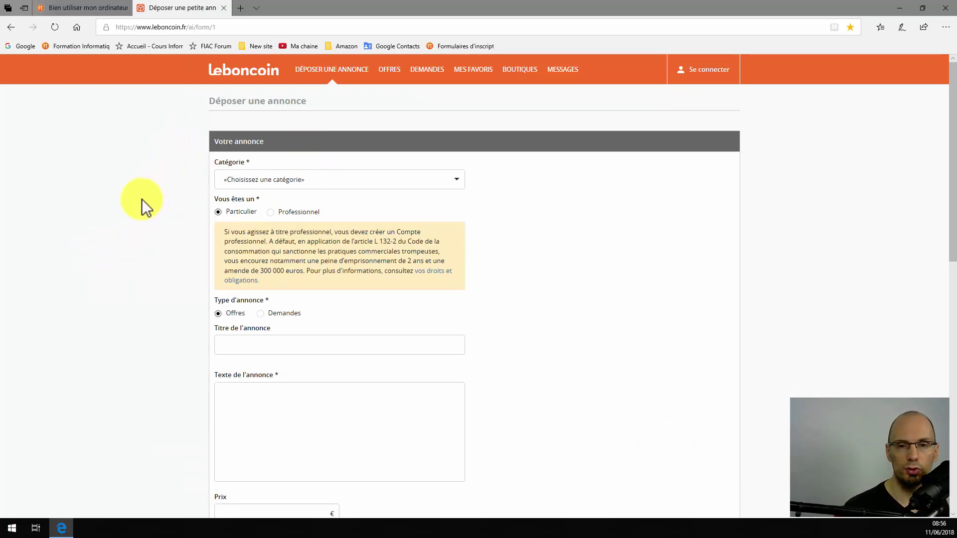
pyautogui.scroll(-4, 142, 199)
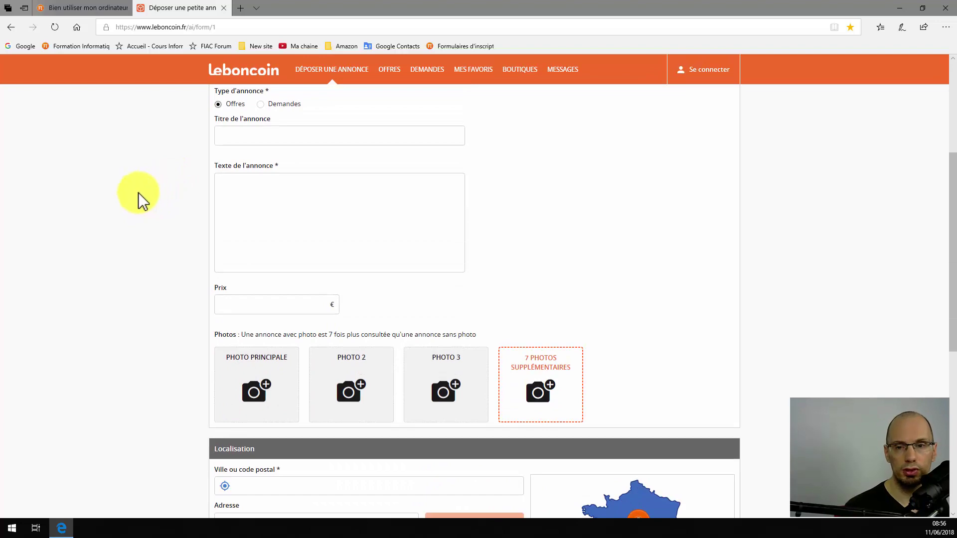
pyautogui.scroll(4, 141, 203)
pyautogui.scroll(-7, 103, 305)
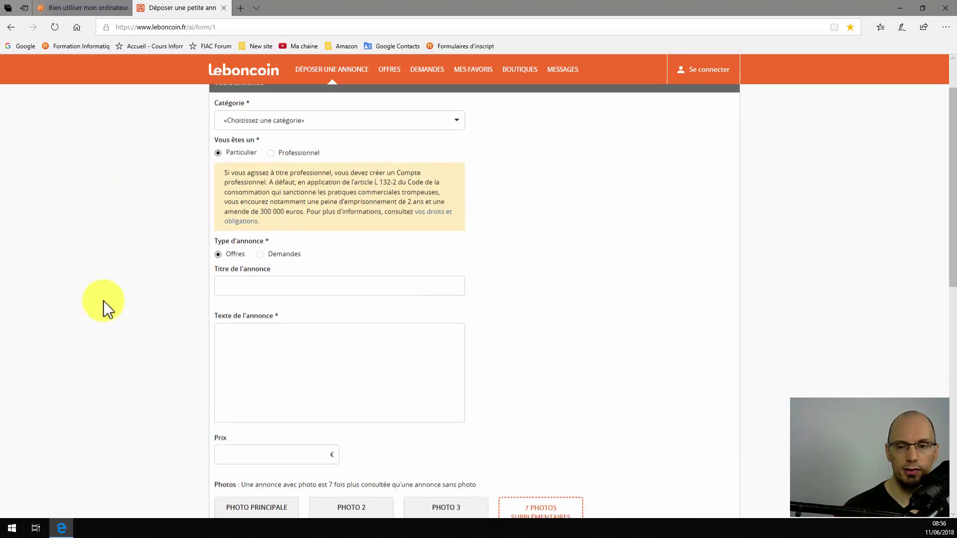
pyautogui.scroll(-5, 189, 261)
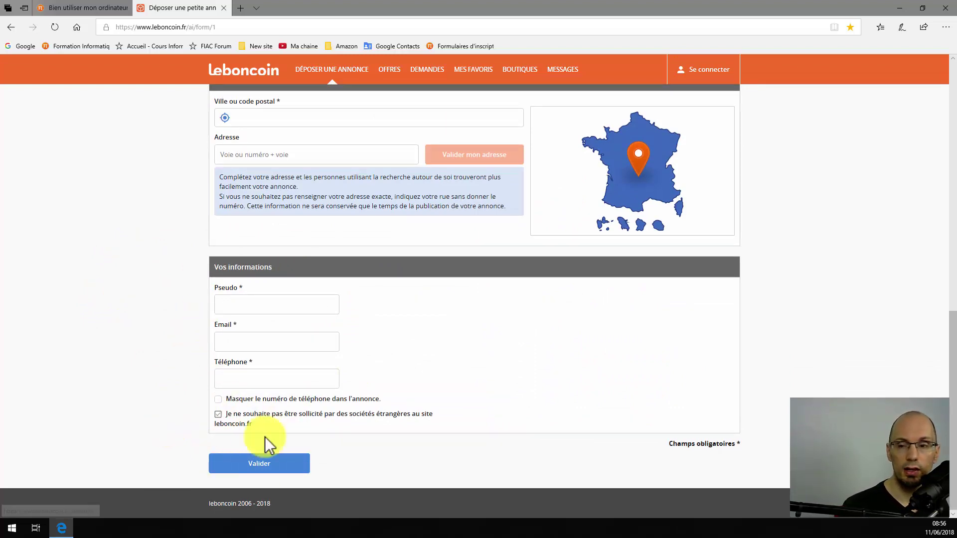
pyautogui.scroll(15, 135, 377)
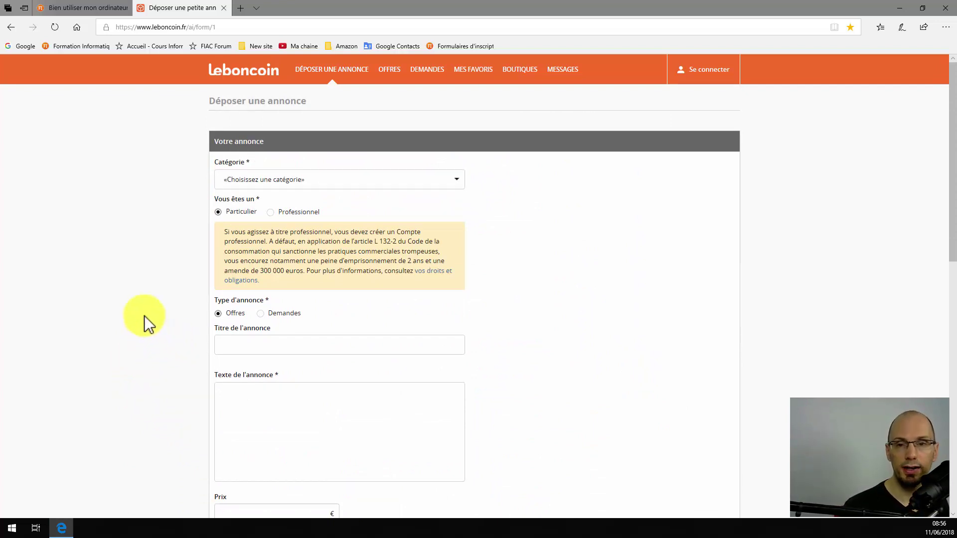
# Return to the leboncoin home page and start creating an account of type Particulier.
pyautogui.click(247, 73)
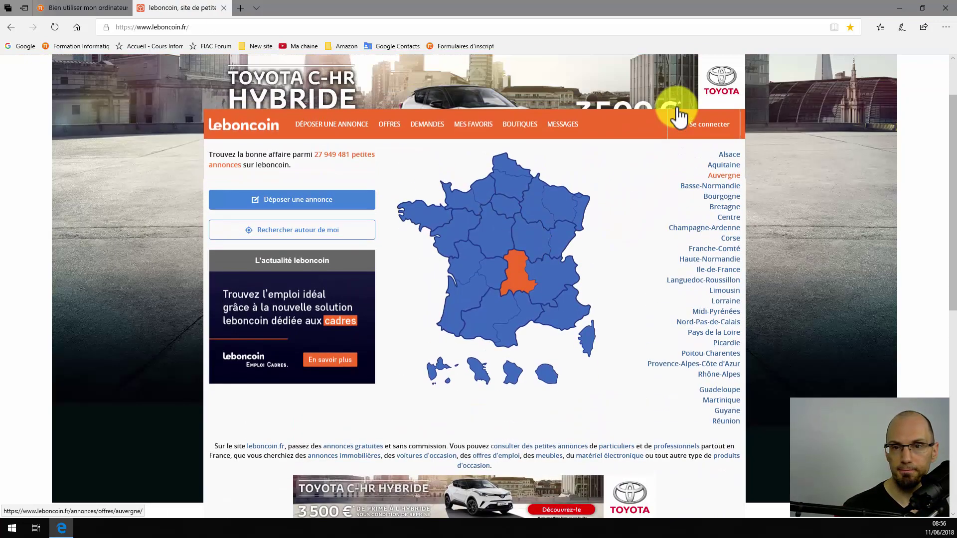
pyautogui.scroll(2, 678, 113)
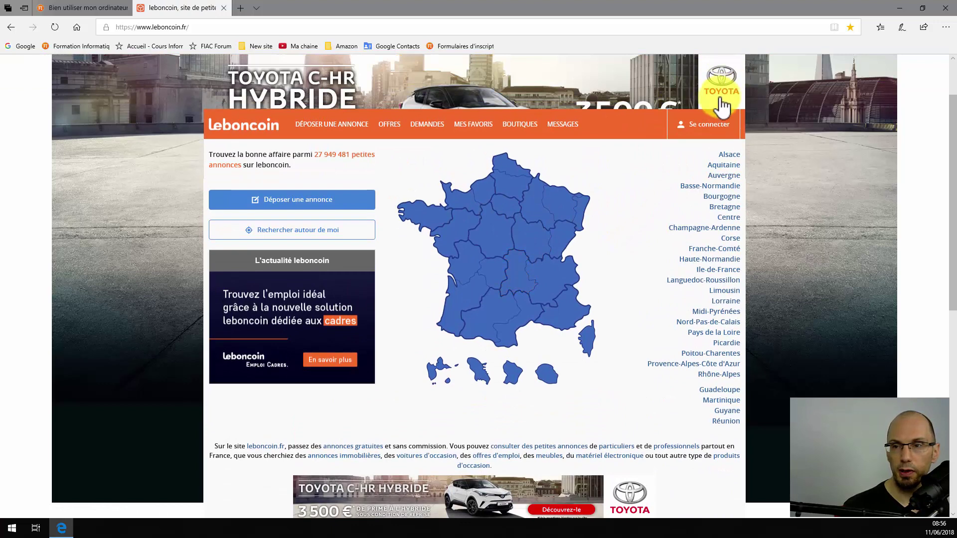
pyautogui.click(706, 132)
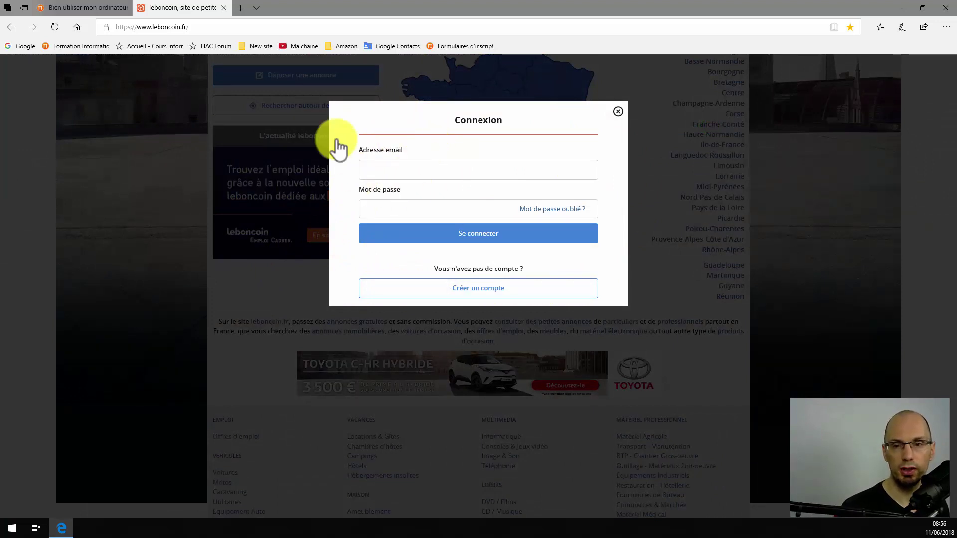
pyautogui.click(490, 294)
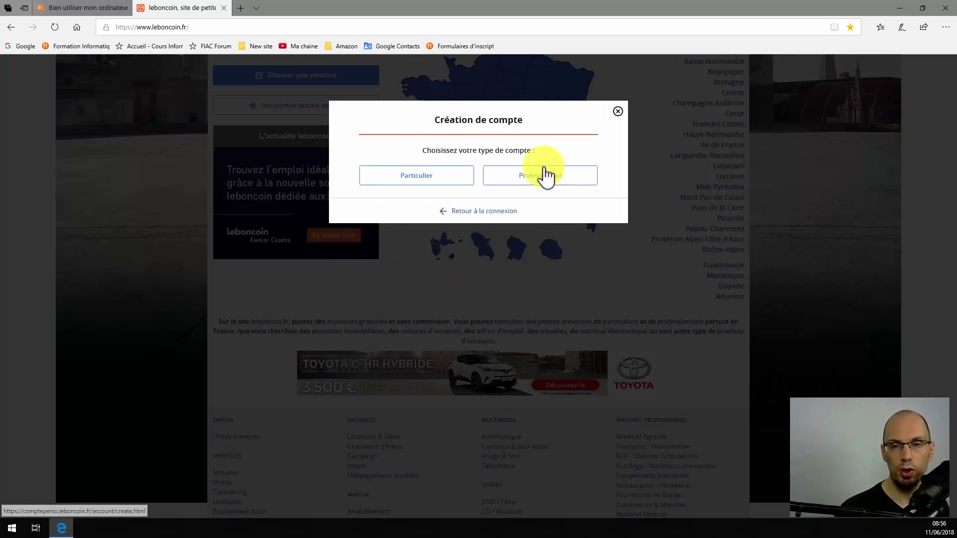
pyautogui.click(412, 177)
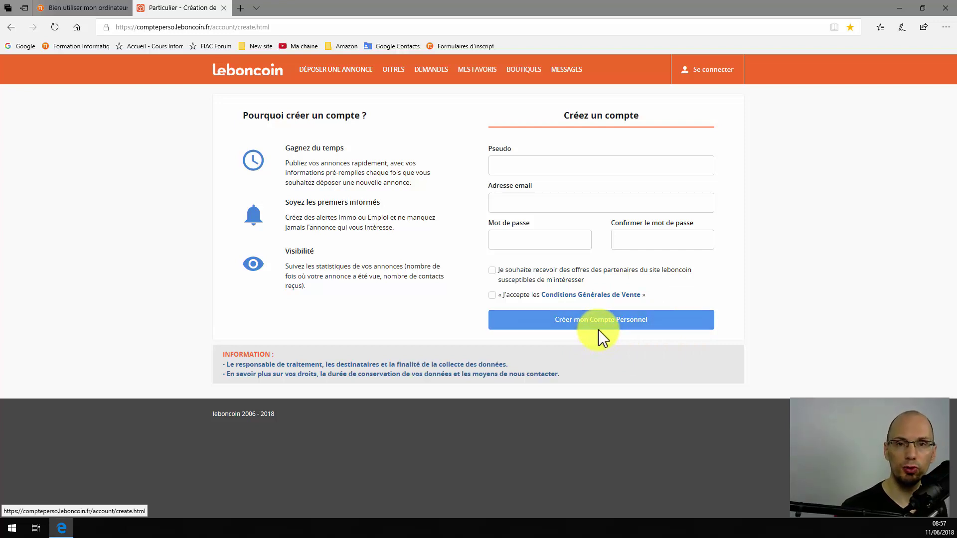
# Complete the account creation form with the pseudonym and email address, accept the Conditions Générales de Vente, and submit it.
pyautogui.click(506, 166)
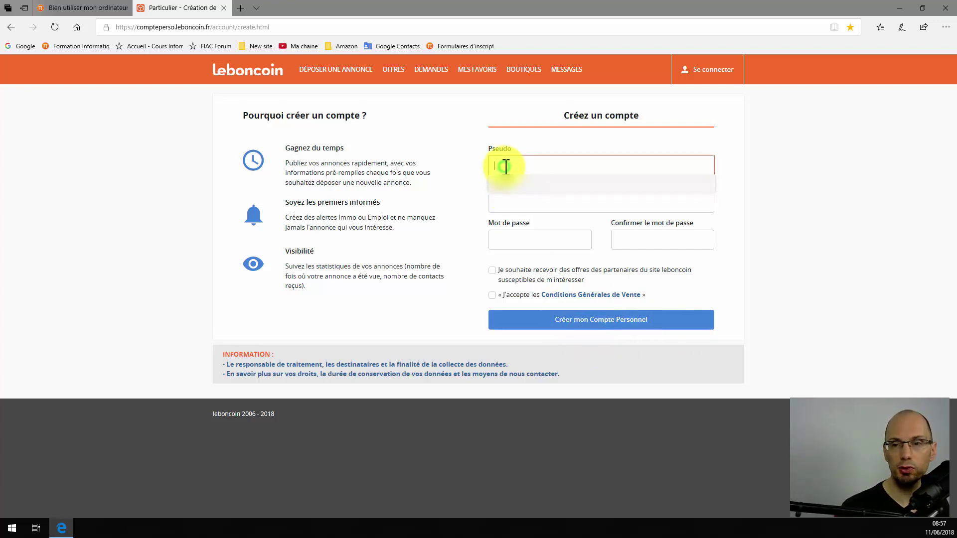
pyautogui.click(474, 162)
pyautogui.click(499, 218)
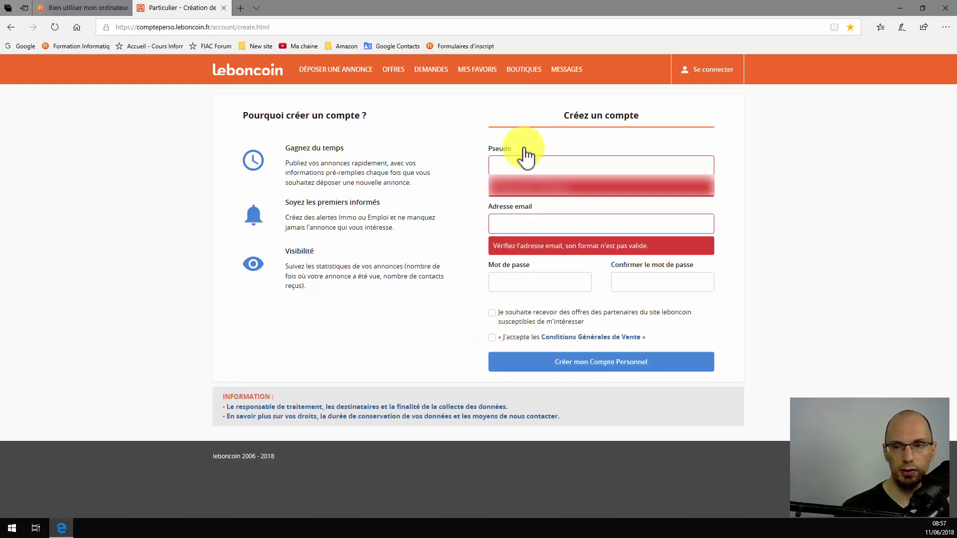
pyautogui.click(492, 337)
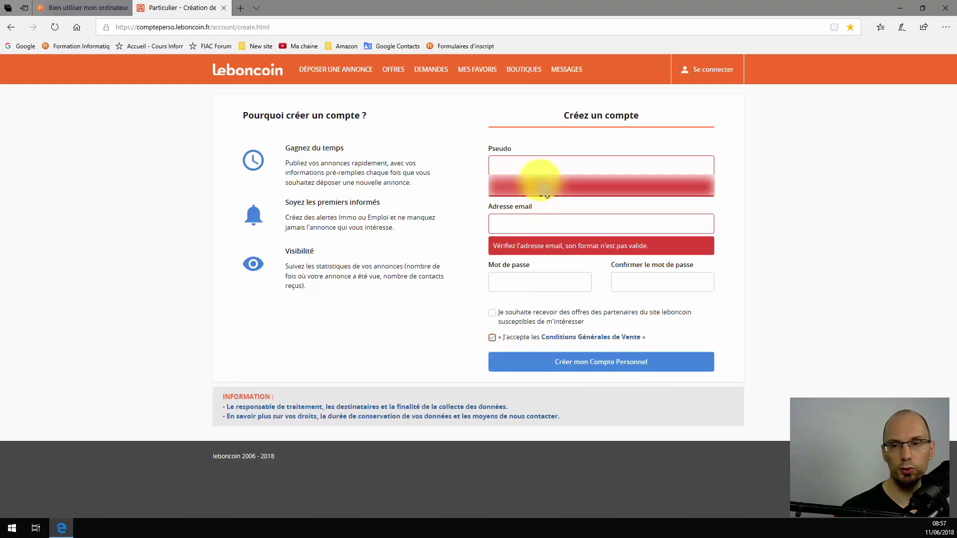
pyautogui.click(540, 168)
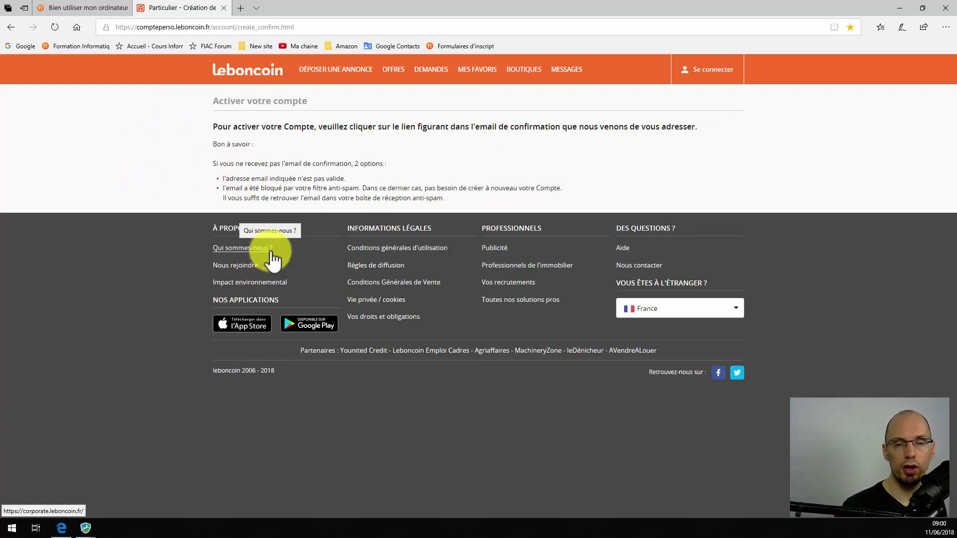
# Activate the new account through the link in leboncoin's confirmation email in Gmail and access the account.
pyautogui.click(241, 9)
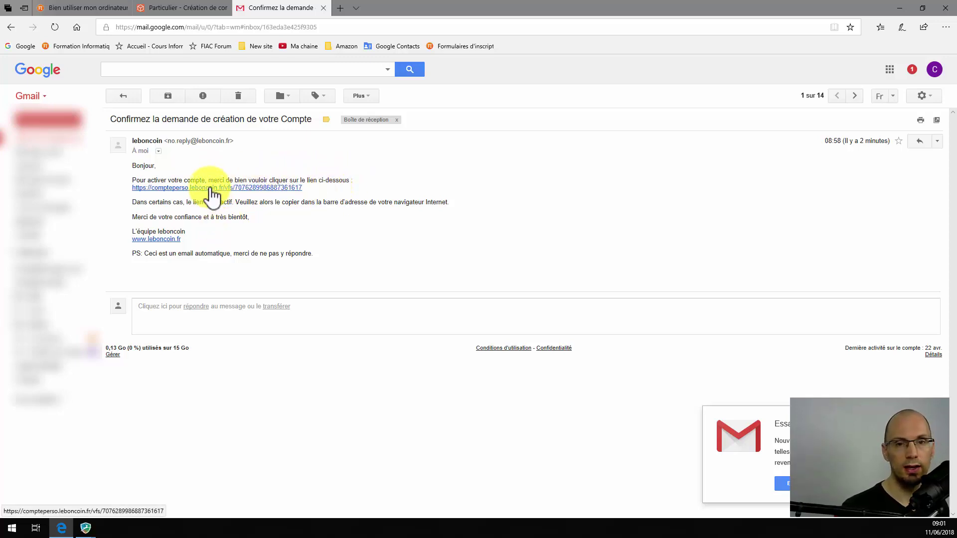
pyautogui.click(211, 189)
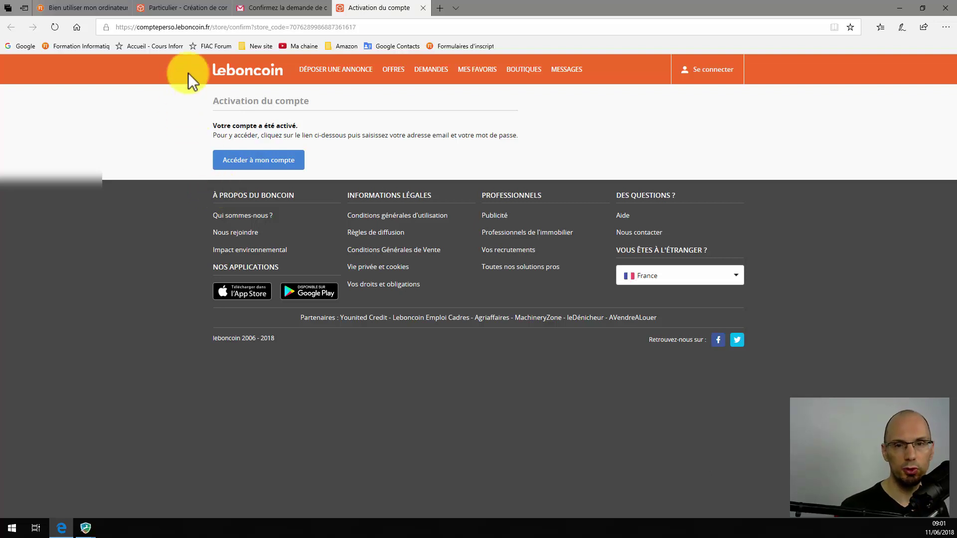
pyautogui.click(264, 170)
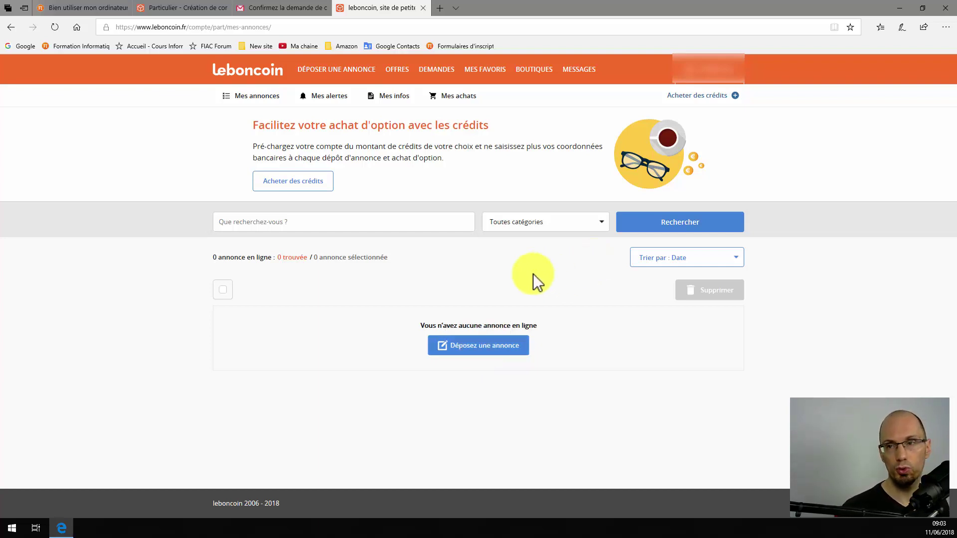
# Go to the desktop and rename the Annonce folder as "Annonce fauteuil".
pyautogui.click(900, 6)
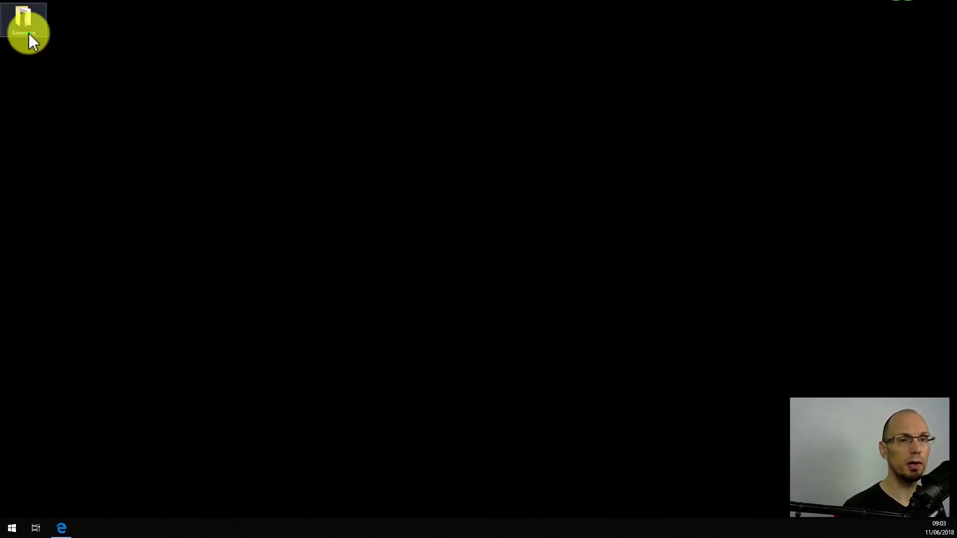
pyautogui.press('F2')
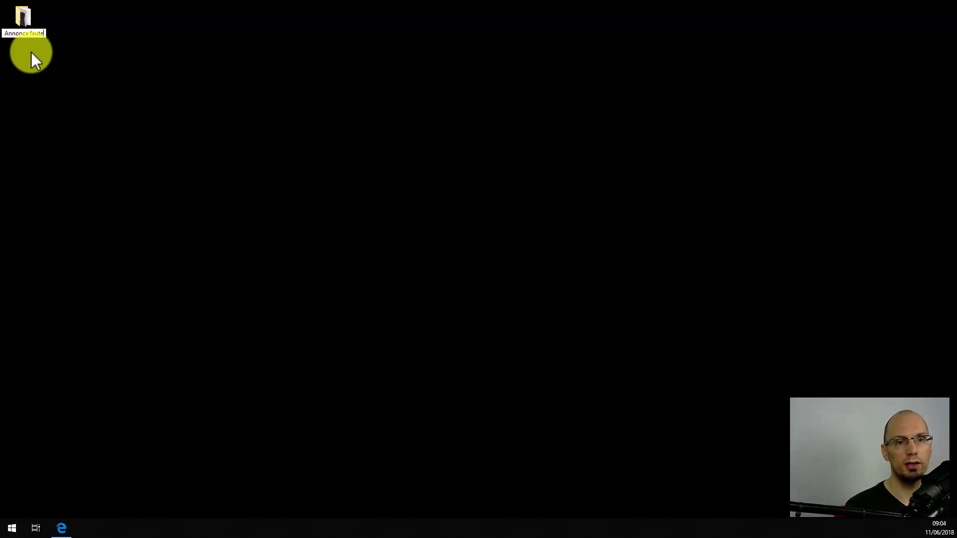
pyautogui.press('Return')
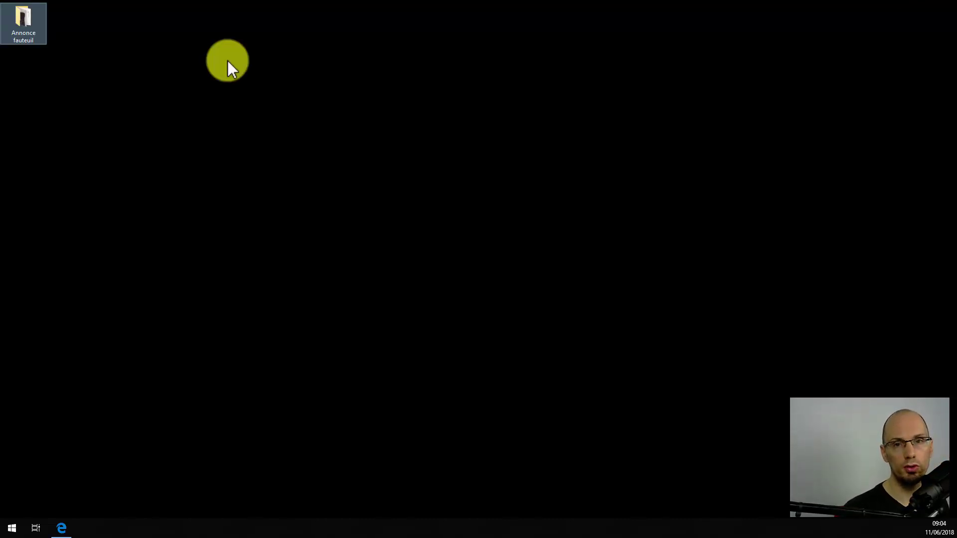
# Move the Annonce fauteuil folder away from the desktop's corner and open it in File Explorer.
pyautogui.doubleClick(37, 23)
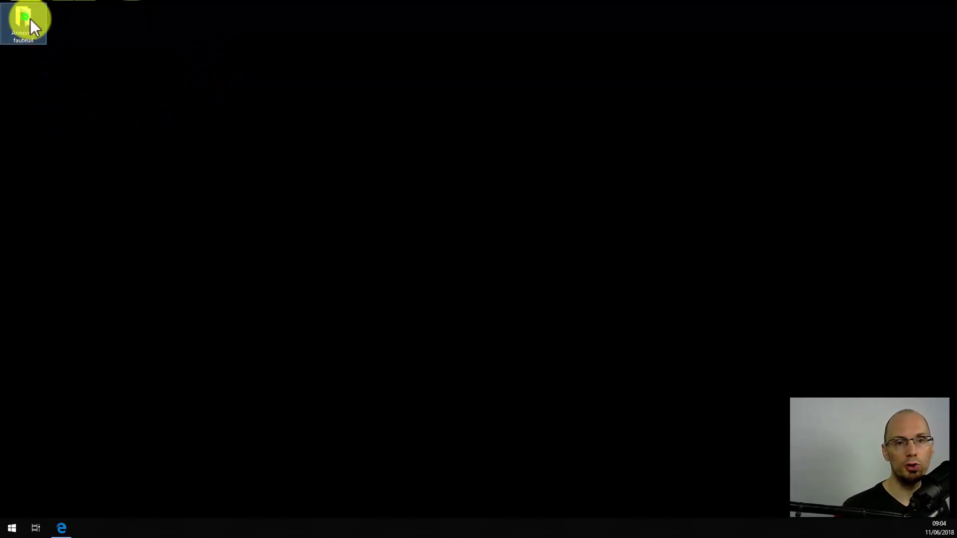
pyautogui.moveTo(30, 19); pyautogui.dragTo(138, 67)
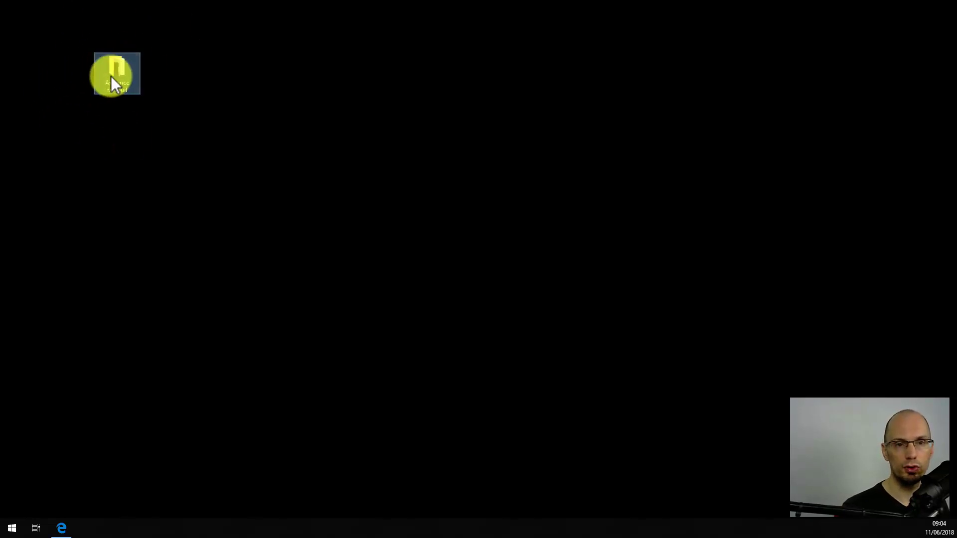
pyautogui.doubleClick(129, 78)
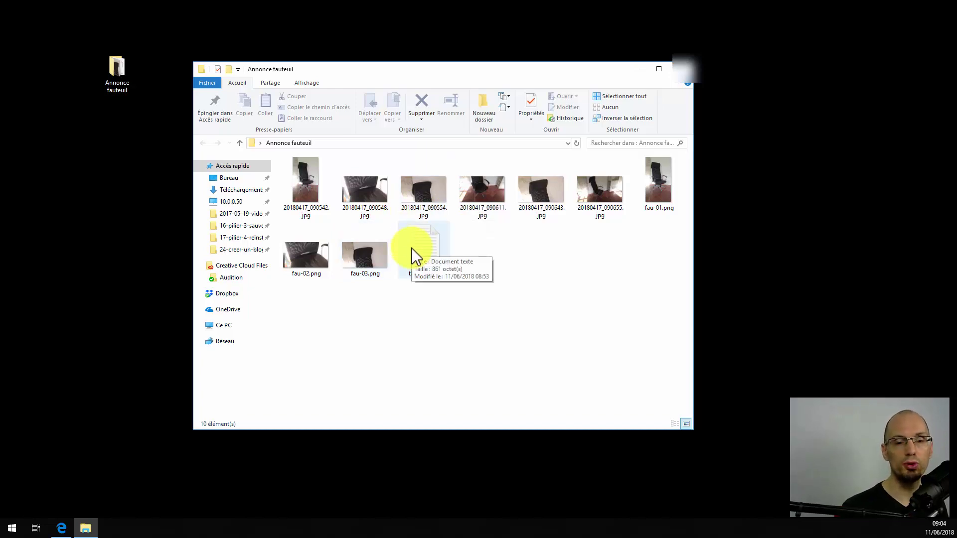
pyautogui.click(57, 531)
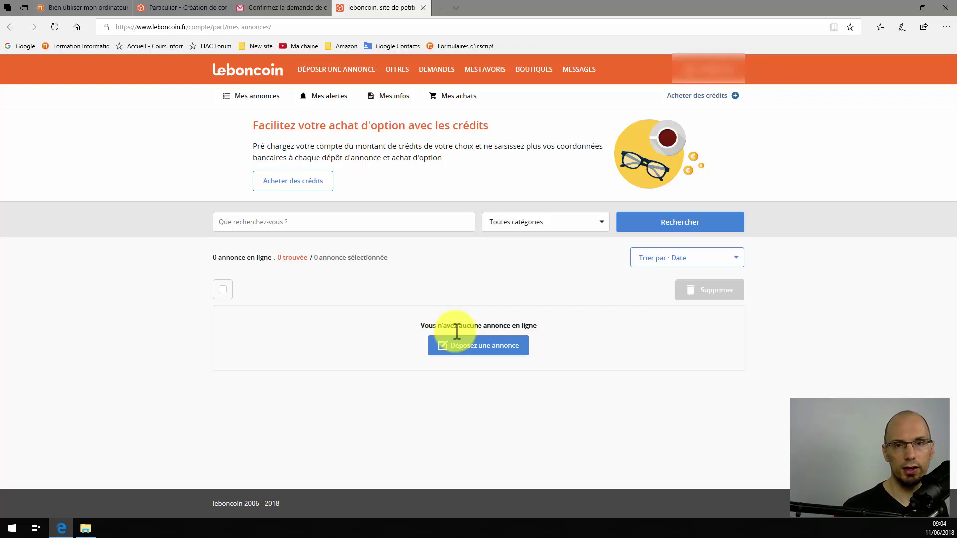
pyautogui.click(897, 8)
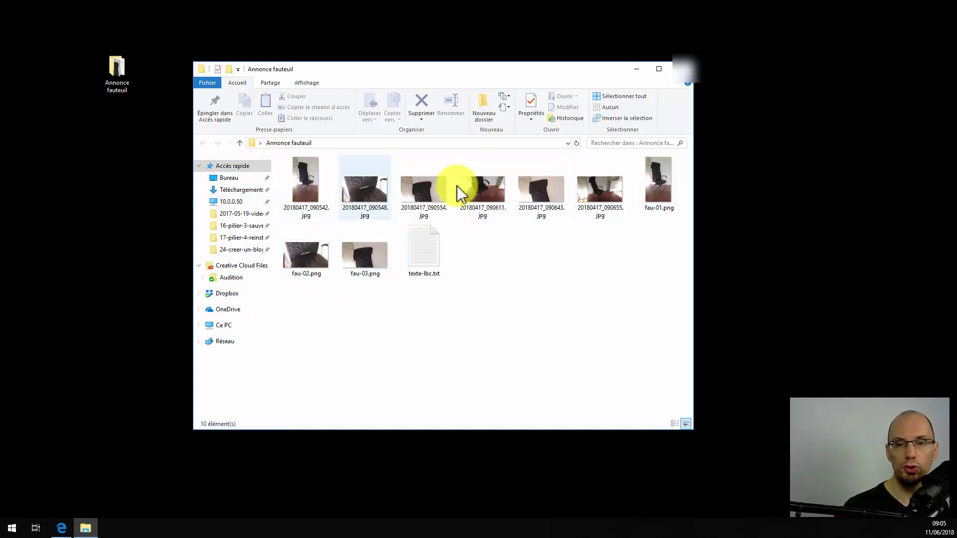
# Preview the chair photo 20180417_090542.jpg at large size and close the preview.
pyautogui.click(298, 208)
pyautogui.doubleClick(298, 208)
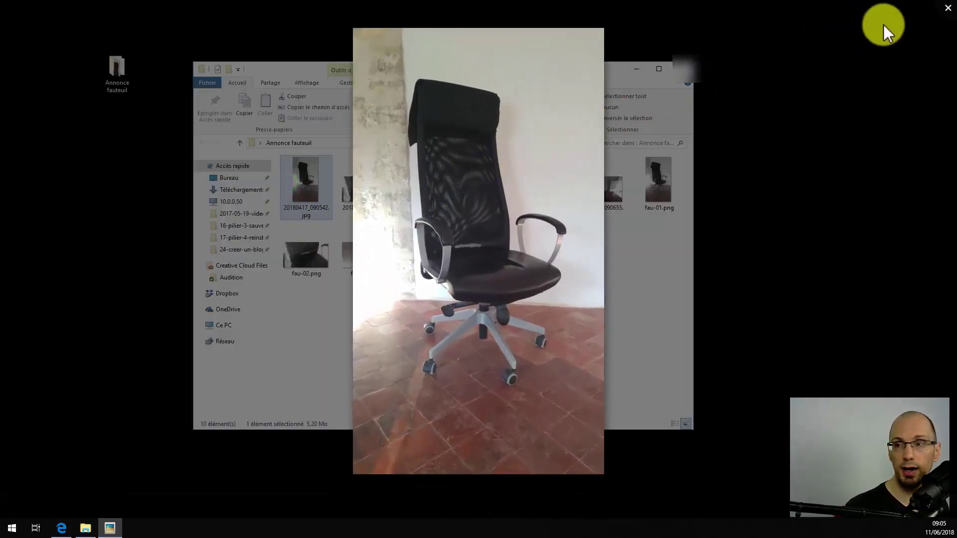
pyautogui.click(949, 13)
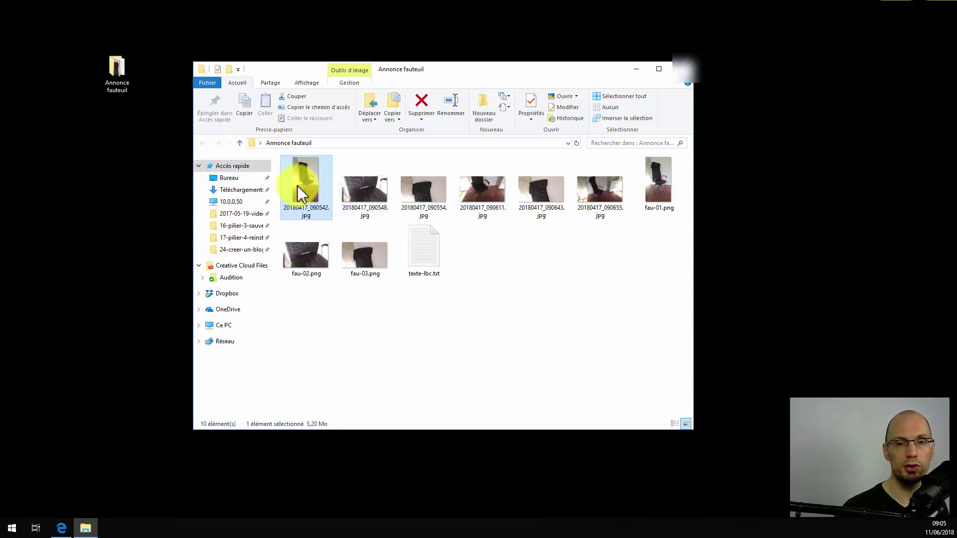
# Rename the photo 20180417_090542.jpg in the Annonce fauteuil folder as 01.jpg.
pyautogui.click(300, 206)
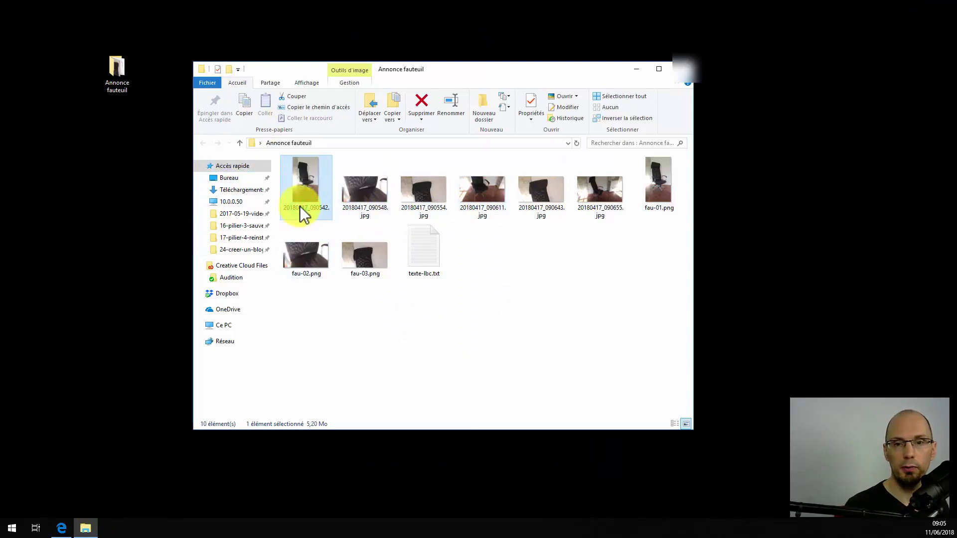
pyautogui.rightClick(297, 180)
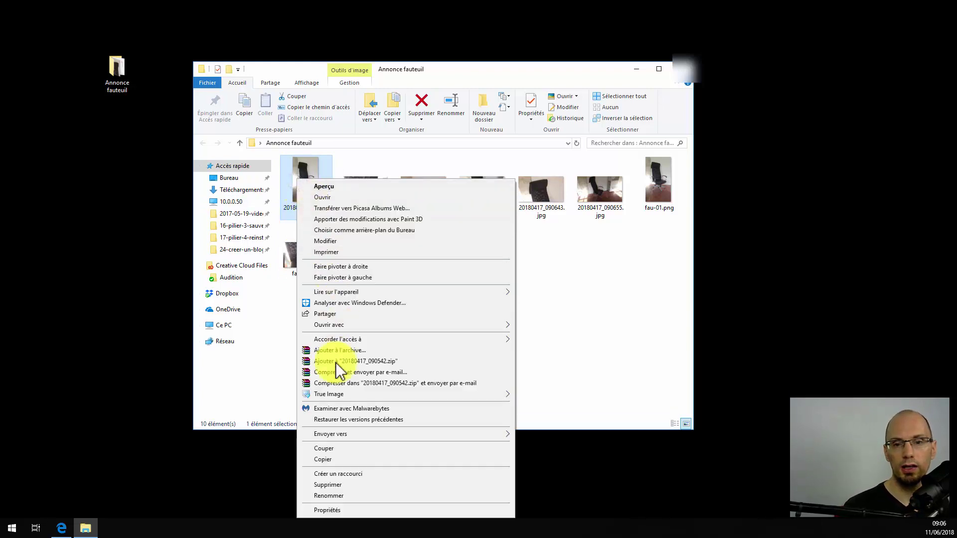
pyautogui.click(335, 495)
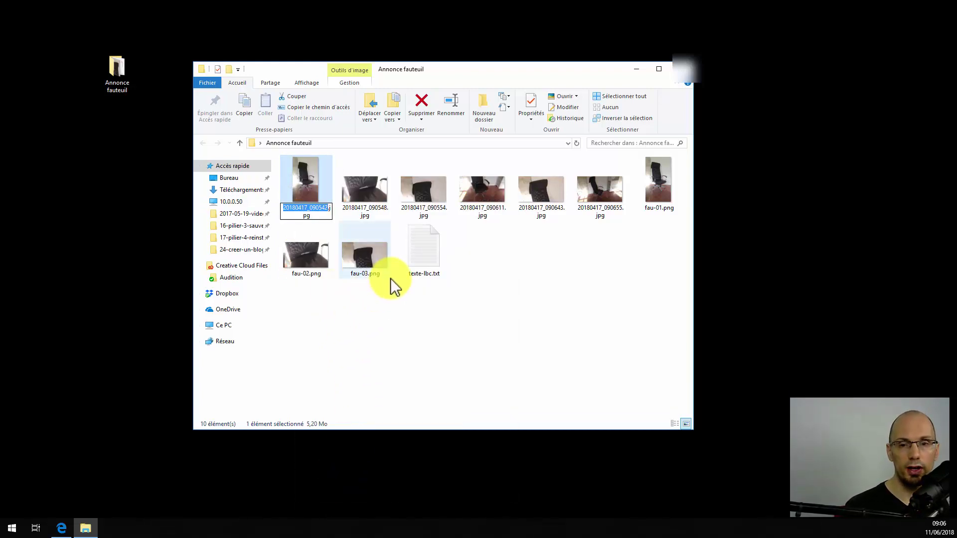
pyautogui.write('01')
pyautogui.press('Return')
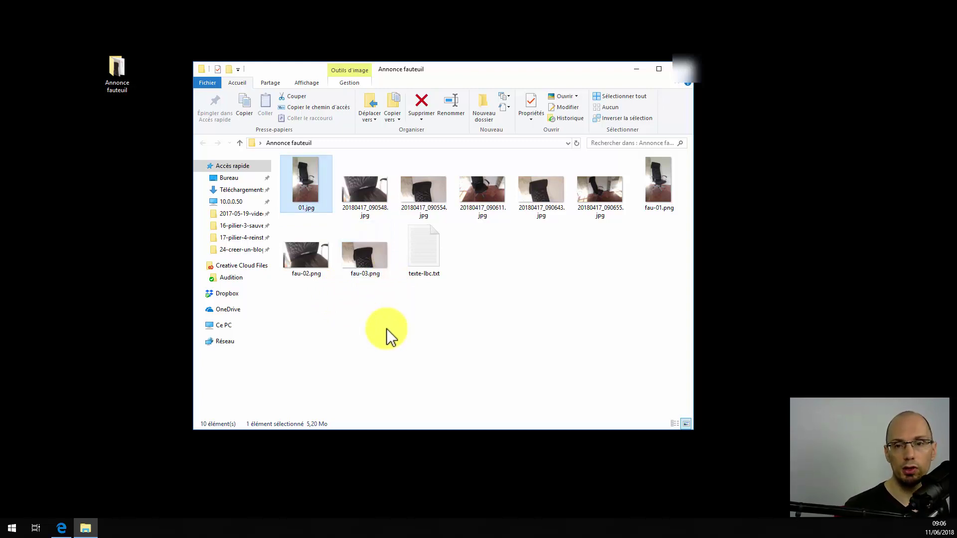
# Rename the photo 20180417_090548.jpg as 02.jpg and 20180417_090554.jpg as 03.jpg.
pyautogui.click(357, 206)
pyautogui.write('02')
pyautogui.press('Return')
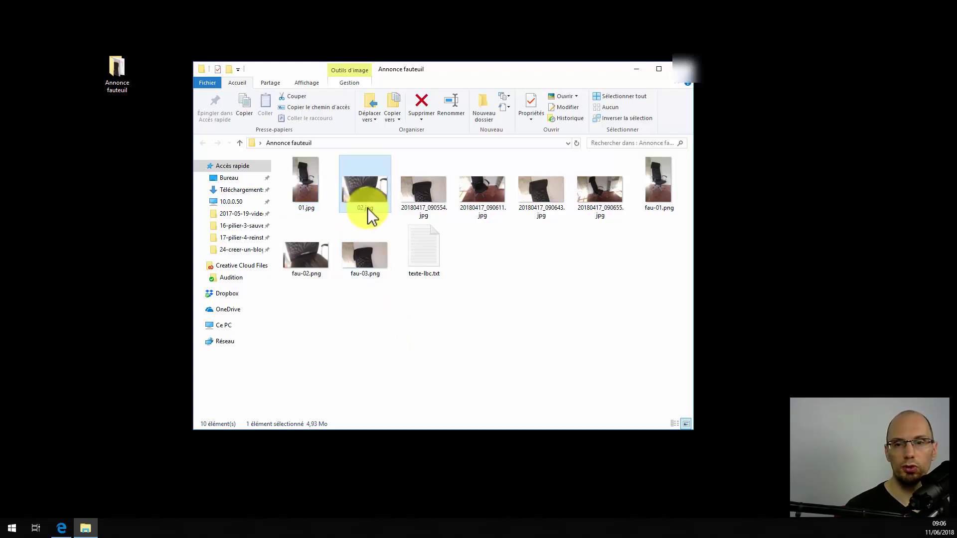
pyautogui.click(437, 208)
pyautogui.press('F2')
pyautogui.write('03')
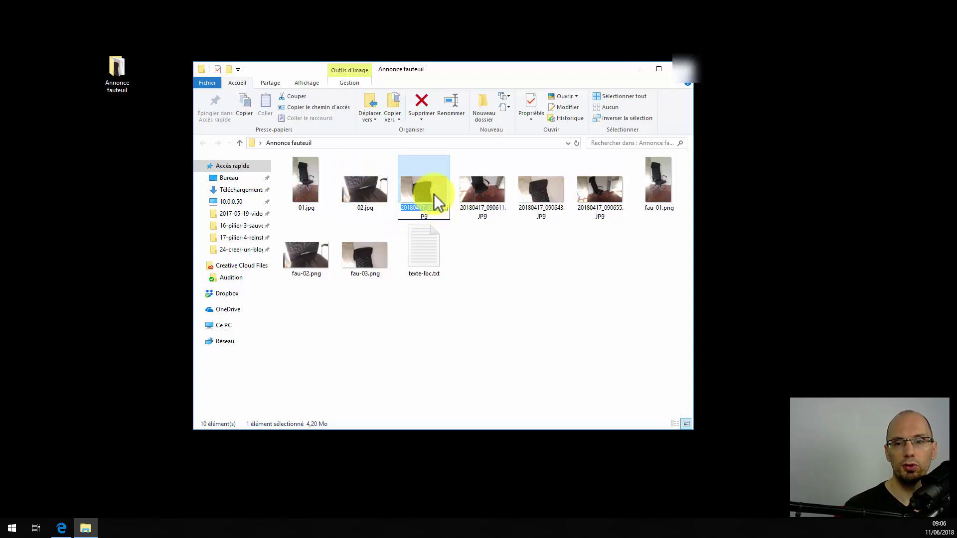
pyautogui.press('Return')
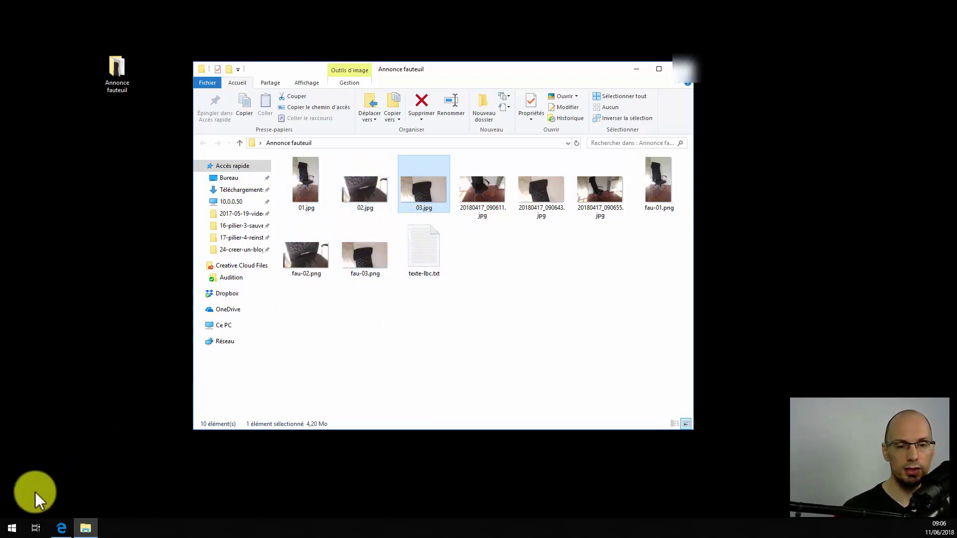
# Find and open Bloc-notes with a search for "note", and enter the sample text "jdflqsjkdfh" in the blank document.
pyautogui.click(11, 530)
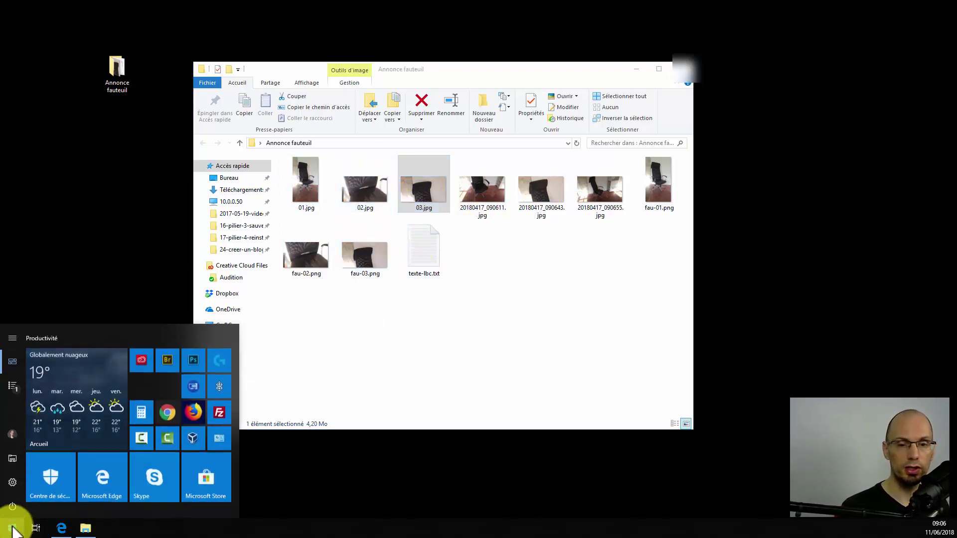
pyautogui.write('n')
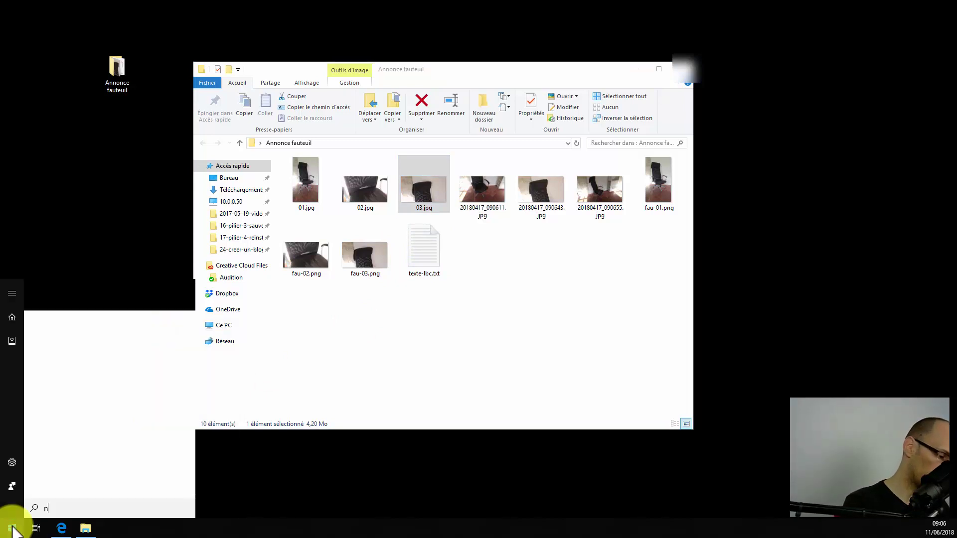
pyautogui.write('ote')
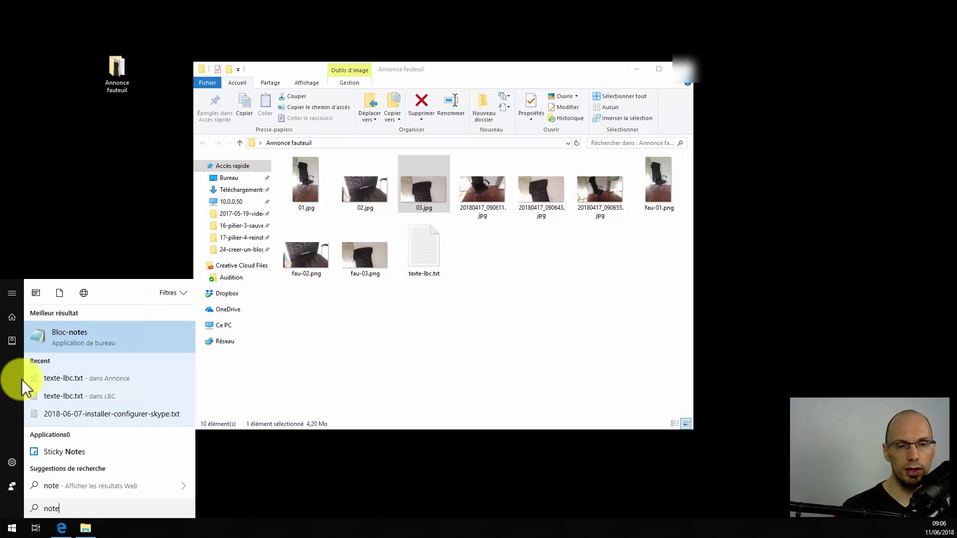
pyautogui.click(64, 341)
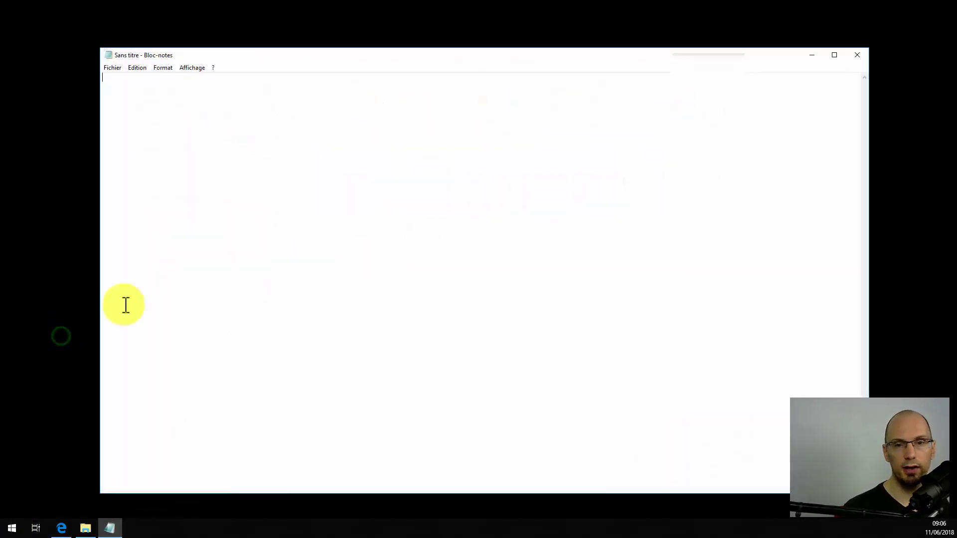
pyautogui.click(177, 105)
pyautogui.write('jdflqsjkdfh')
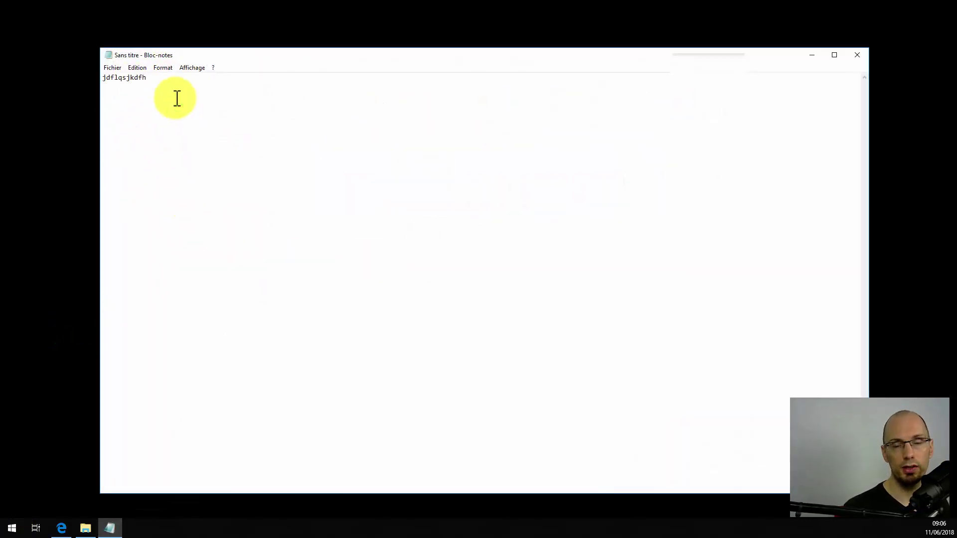
# Try the ways of saving the sample note, and close Bloc-notes without saving it.
pyautogui.click(857, 56)
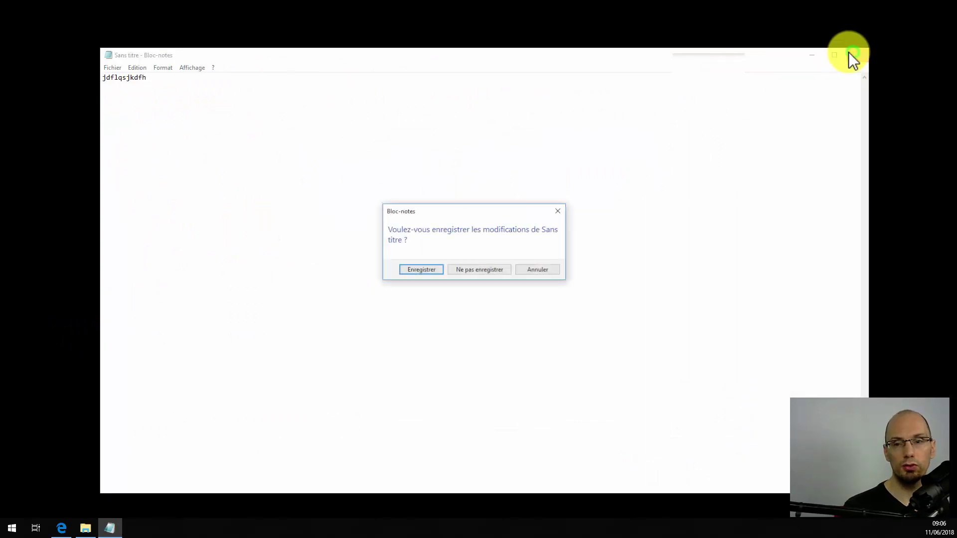
pyautogui.click(553, 267)
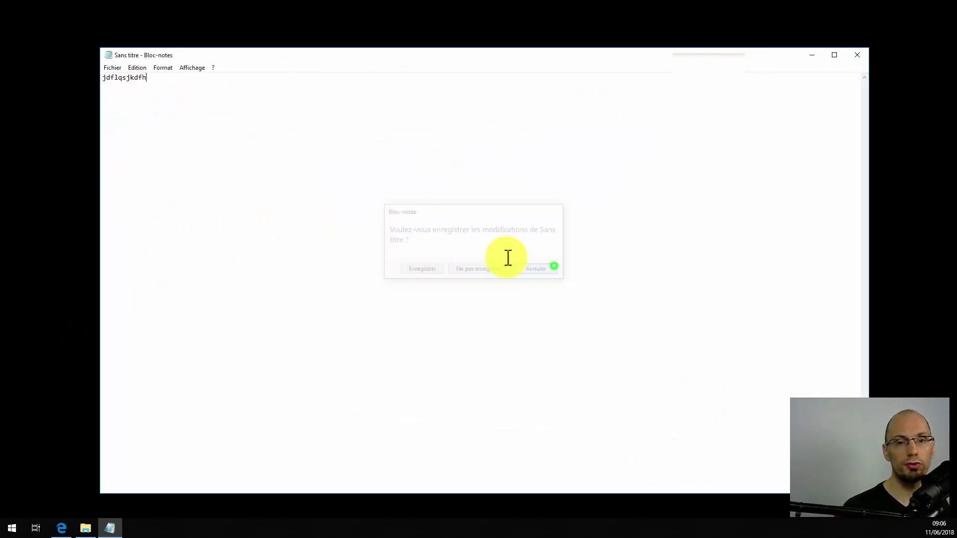
pyautogui.click(114, 68)
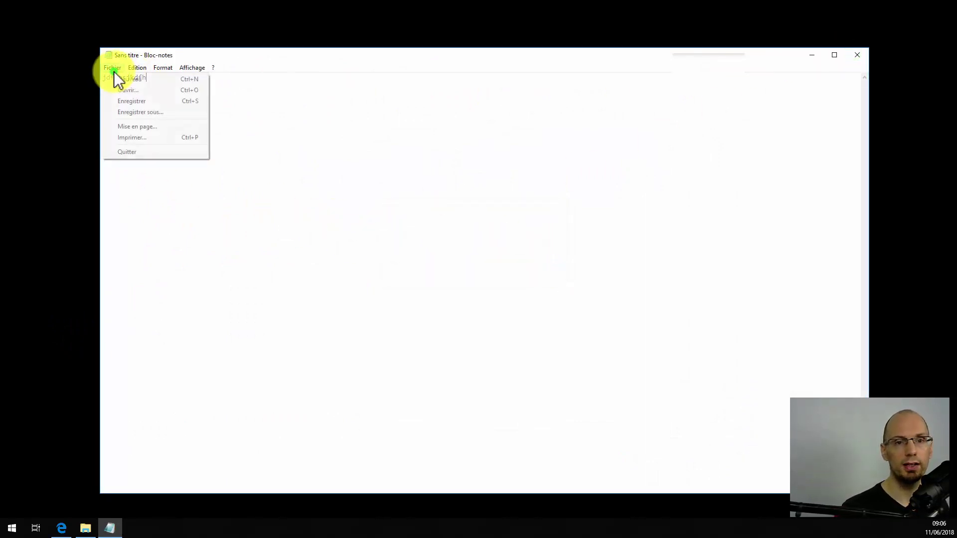
pyautogui.click(123, 103)
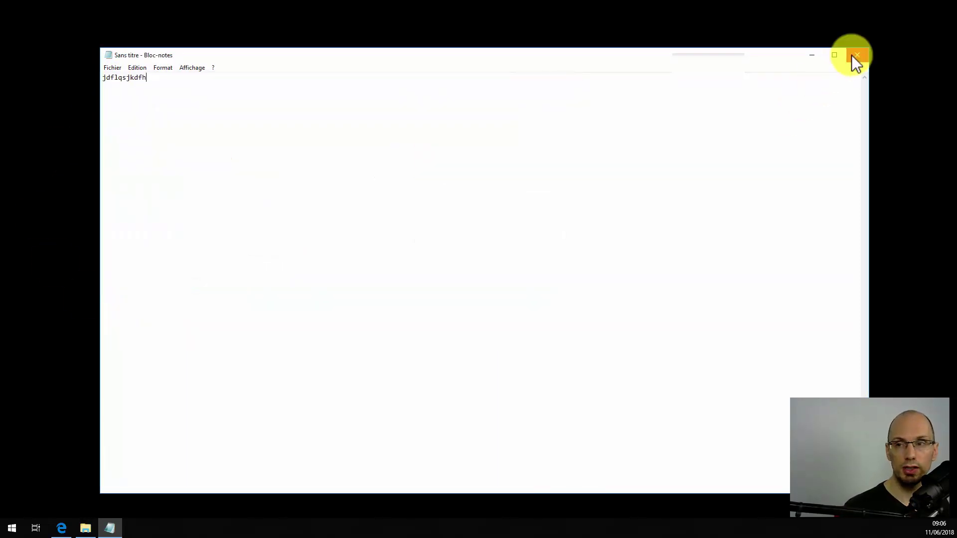
pyautogui.click(853, 56)
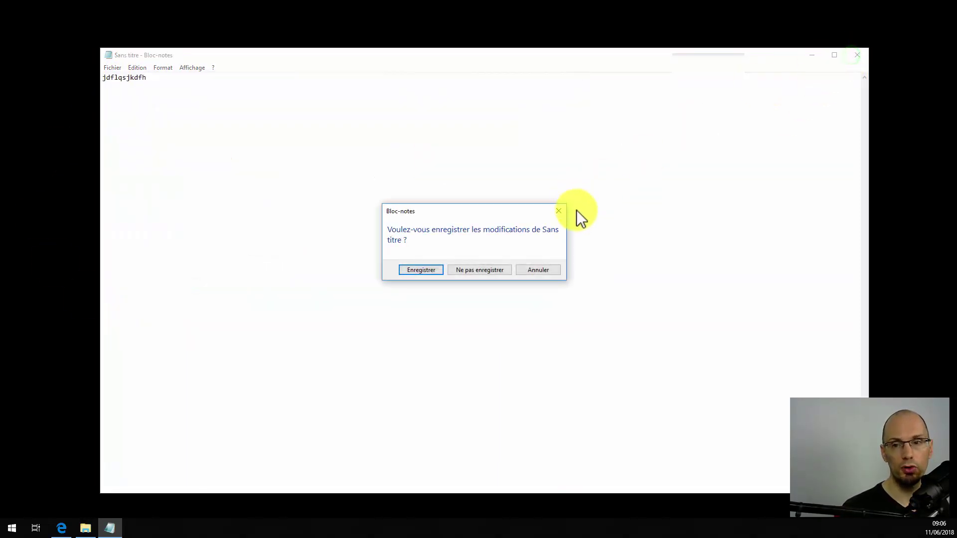
pyautogui.click(467, 268)
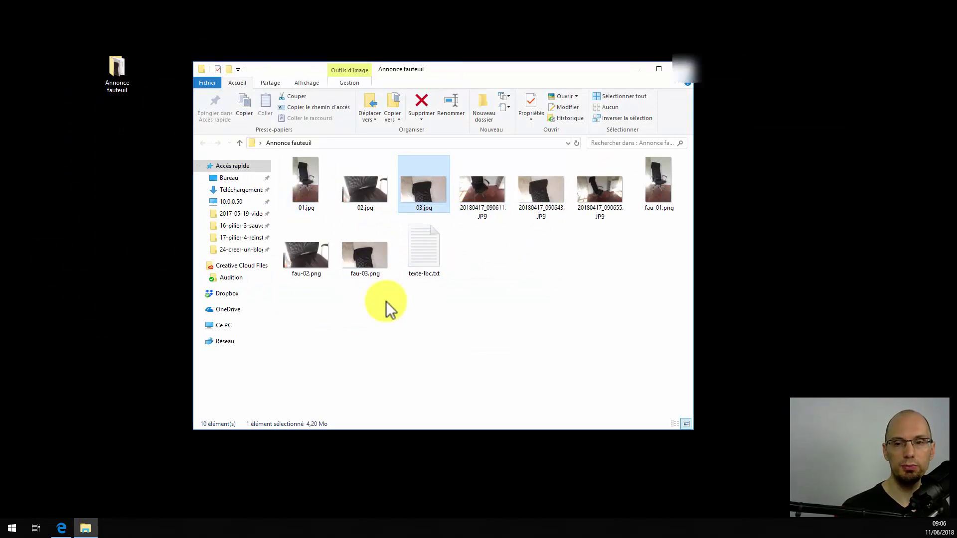
# Open texte-lbc.txt from the Annonce fauteuil folder and review the ad's title, description, payment terms and location text.
pyautogui.doubleClick(420, 254)
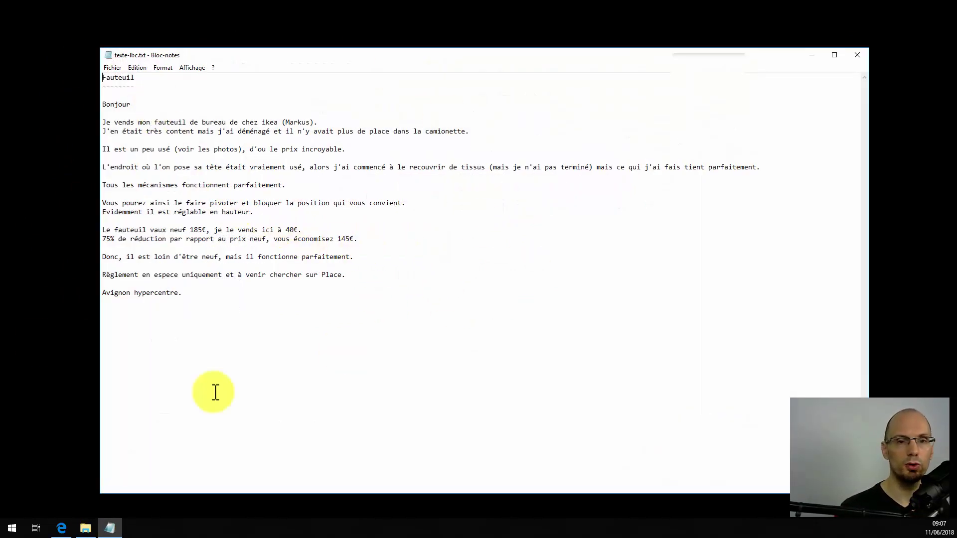
pyautogui.moveTo(139, 86); pyautogui.dragTo(91, 70)
pyautogui.click(139, 85)
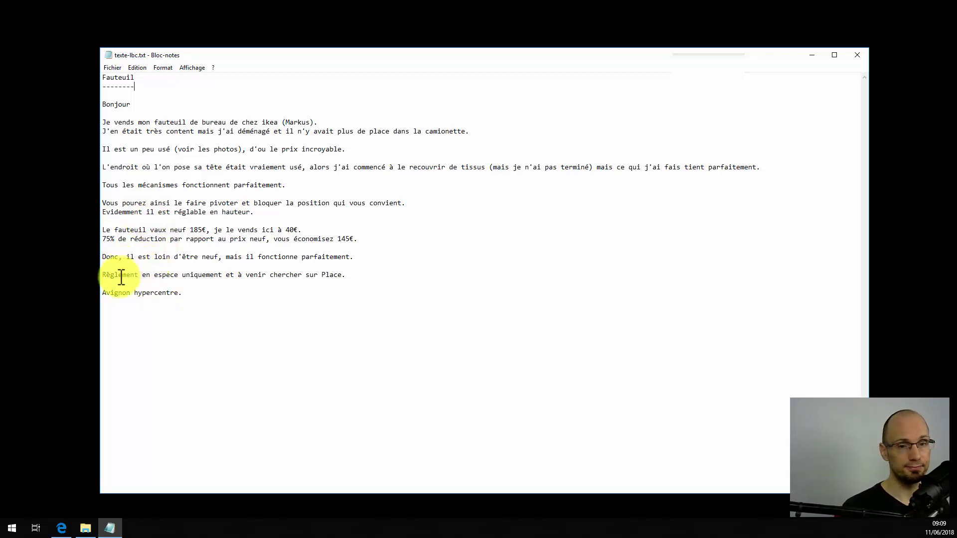
pyautogui.click(352, 276)
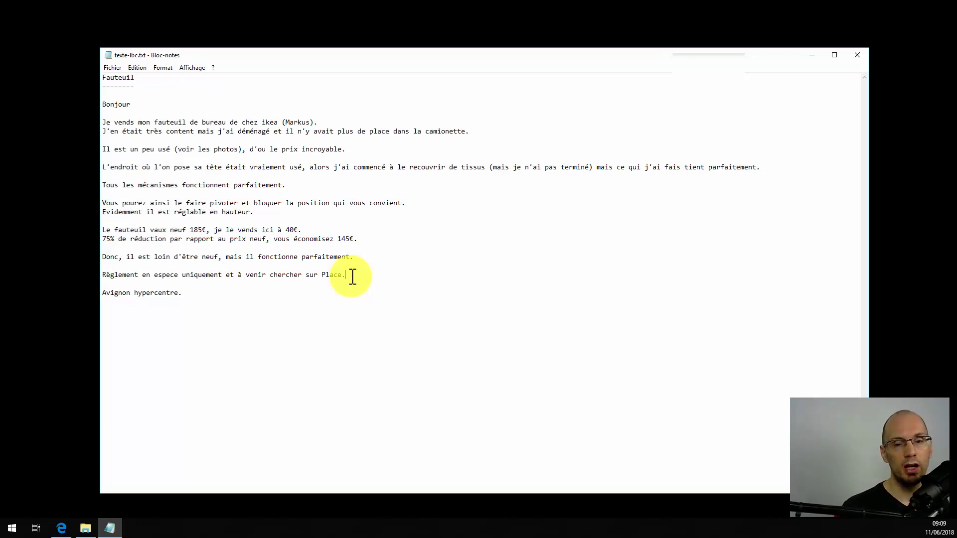
pyautogui.moveTo(193, 295); pyautogui.dragTo(96, 100)
pyautogui.click(202, 291)
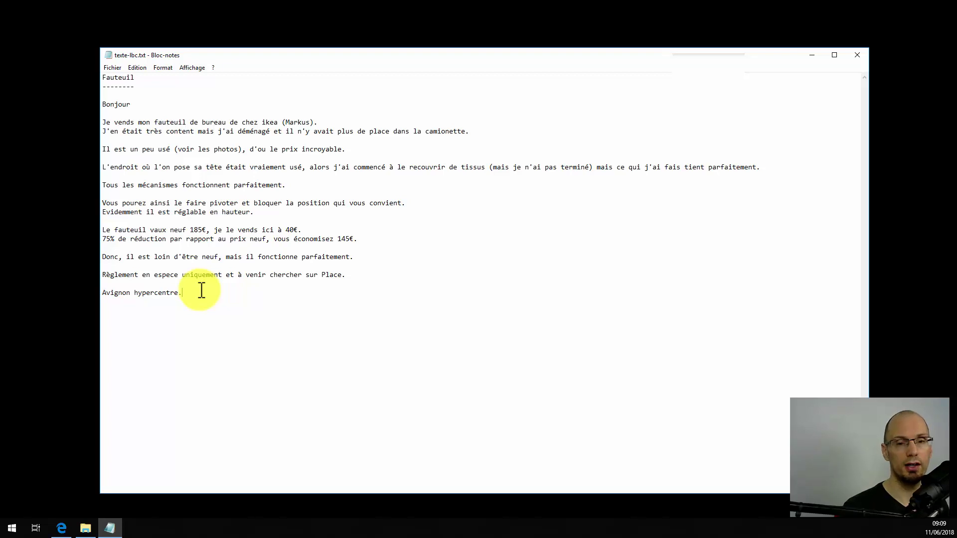
pyautogui.click(178, 314)
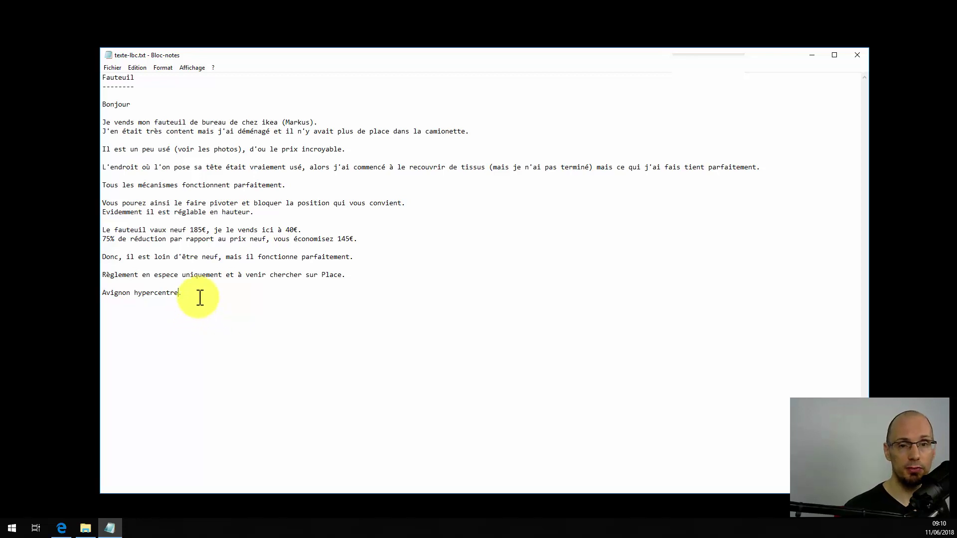
pyautogui.moveTo(197, 298); pyautogui.dragTo(87, 75)
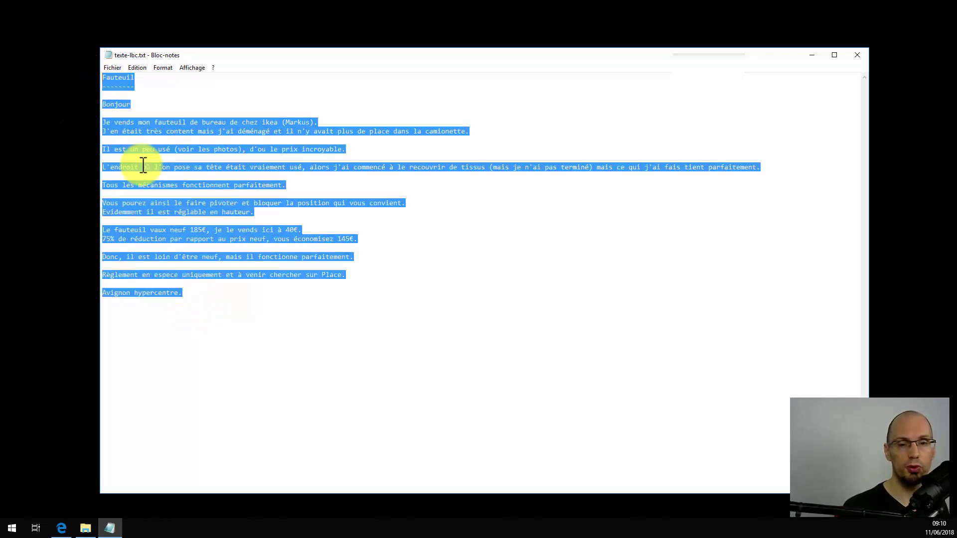
pyautogui.click(192, 307)
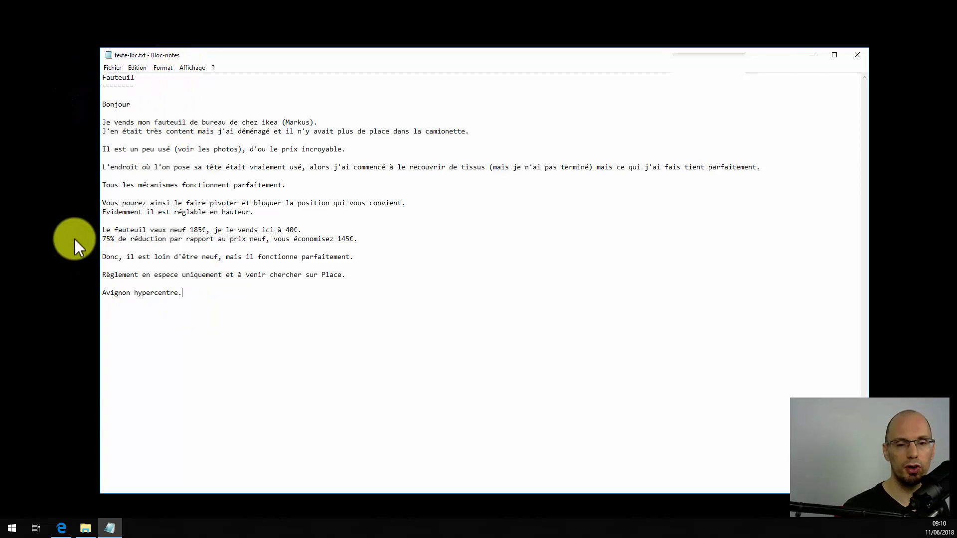
# Switch to Microsoft Edge, start a new ad from leboncoin's empty ads page and look over the form's sections.
pyautogui.click(62, 527)
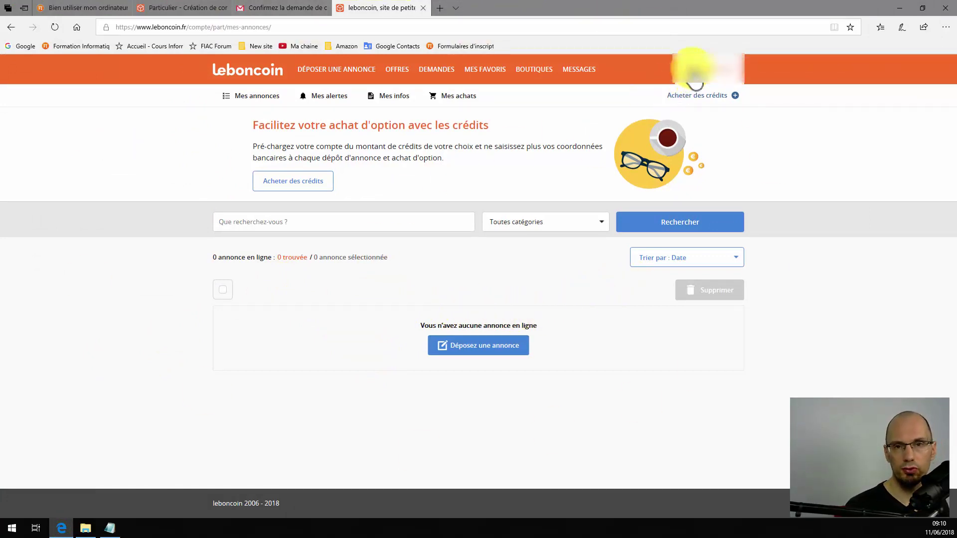
pyautogui.click(488, 344)
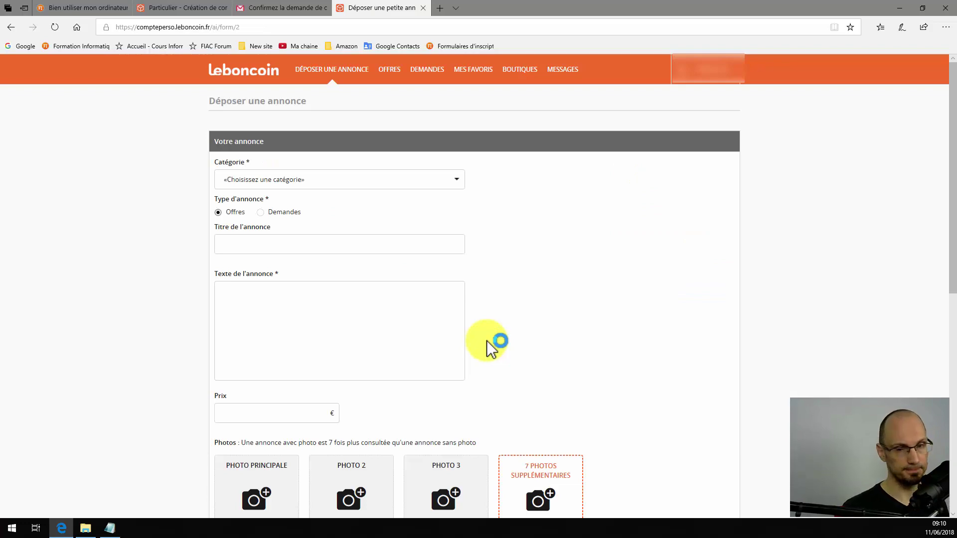
pyautogui.scroll(-7, 347, 301)
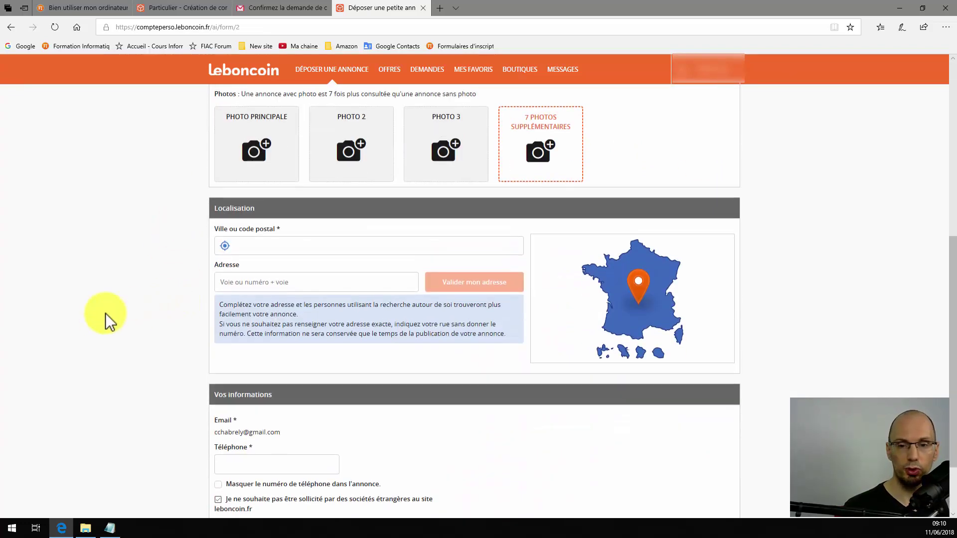
pyautogui.scroll(-1, 102, 321)
pyautogui.scroll(4, 101, 321)
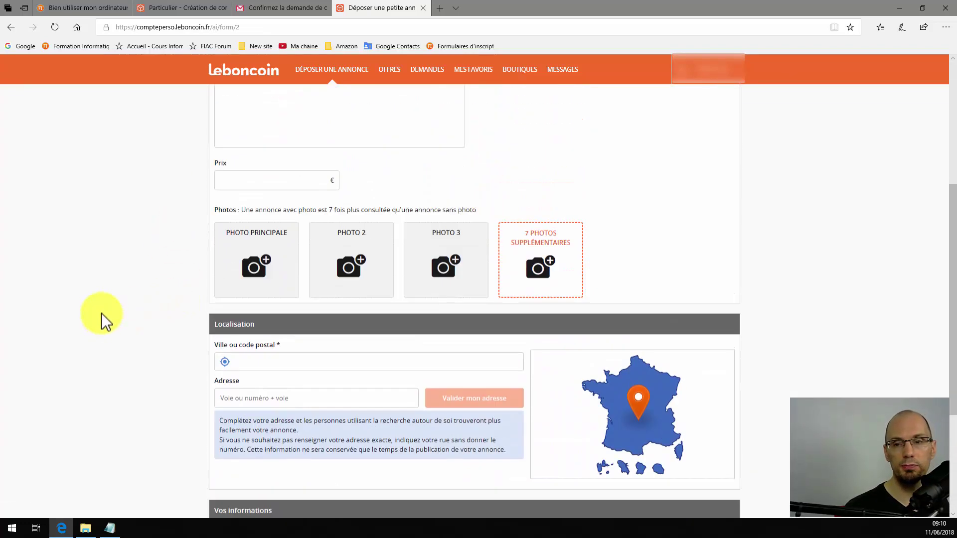
pyautogui.scroll(5, 102, 319)
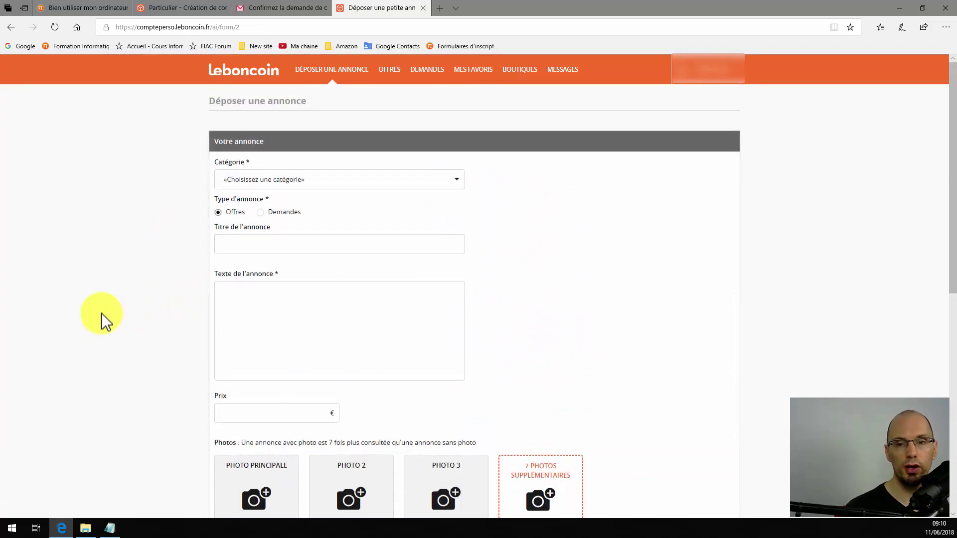
# Set the ad's category to Ameublement, under the Maison group.
pyautogui.click(260, 181)
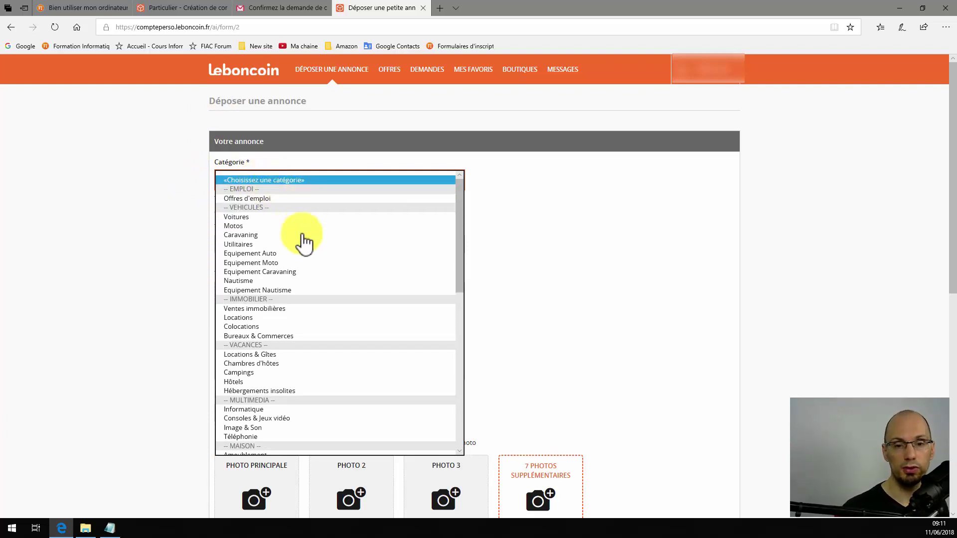
pyautogui.scroll(-3, 279, 264)
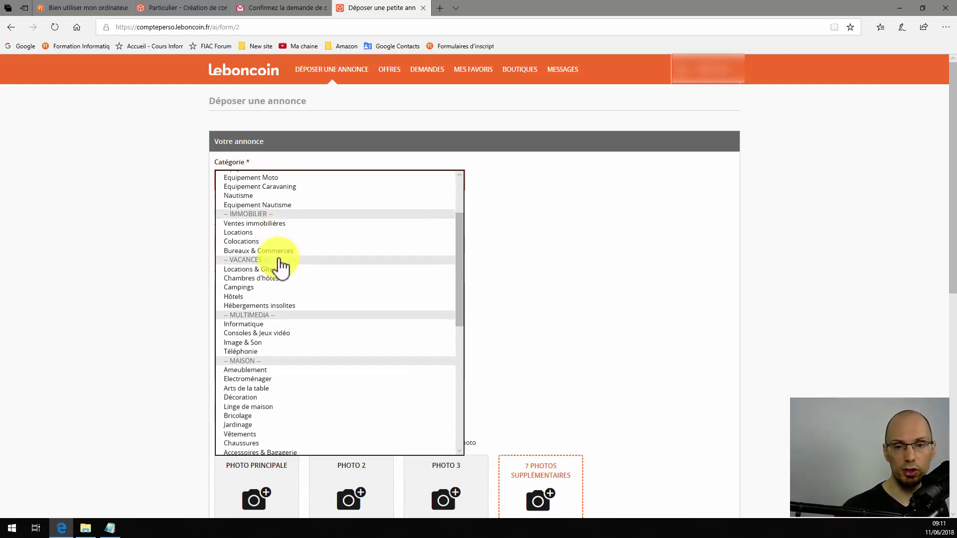
pyautogui.click(242, 370)
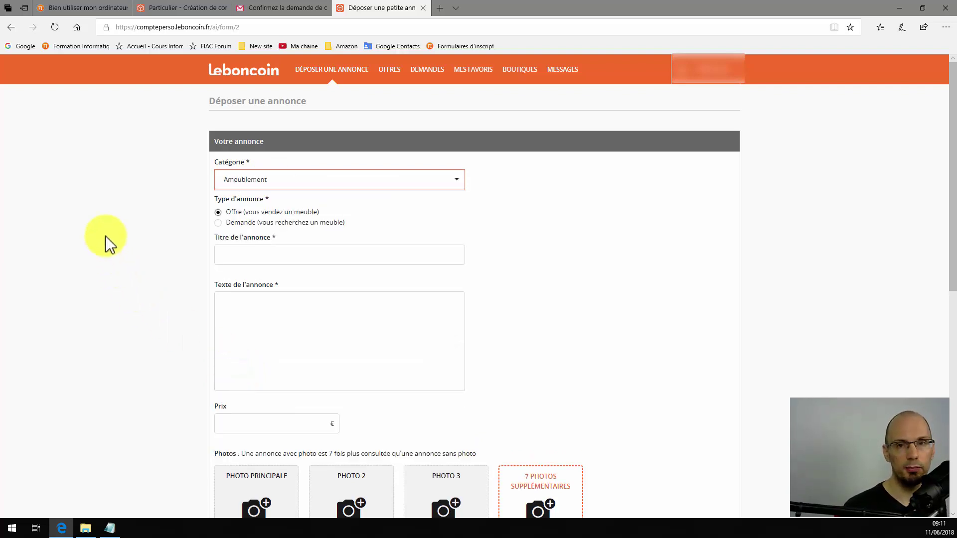
# Open the leboncoin home page in a separate browser tab and view its map of regions.
pyautogui.click(259, 83)
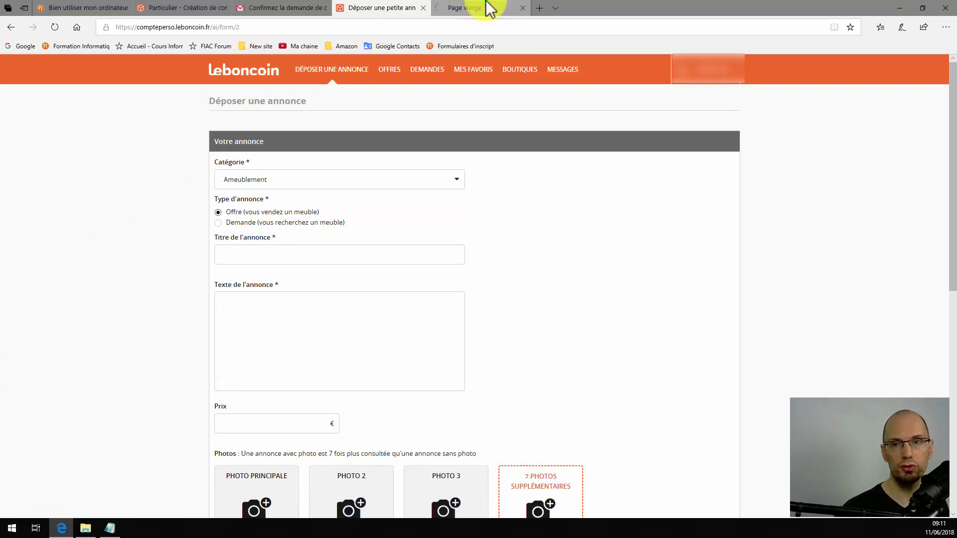
pyautogui.click(486, 8)
pyautogui.scroll(-2, 373, 229)
pyautogui.scroll(1, 381, 249)
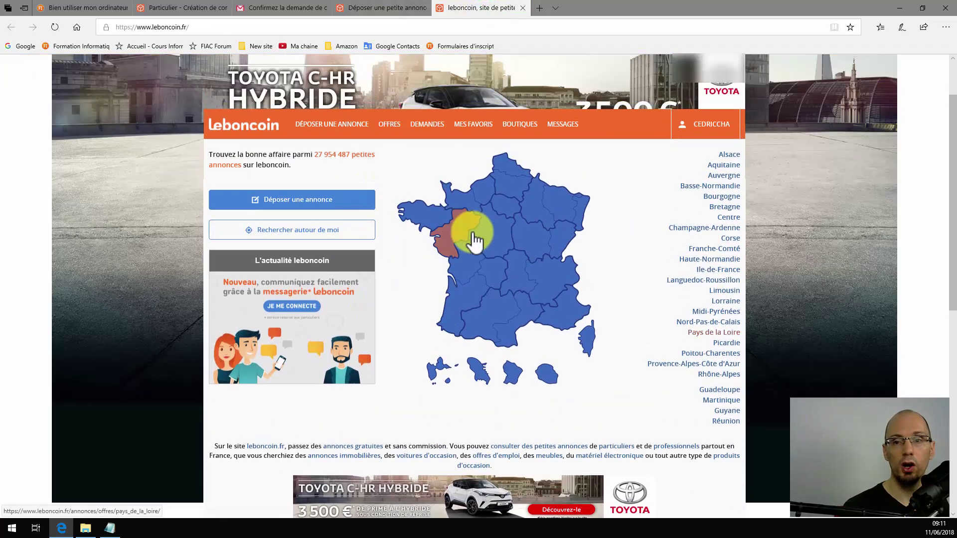
# Search the Ile-de-France ads for "fauteuil" and look through the results.
pyautogui.click(501, 208)
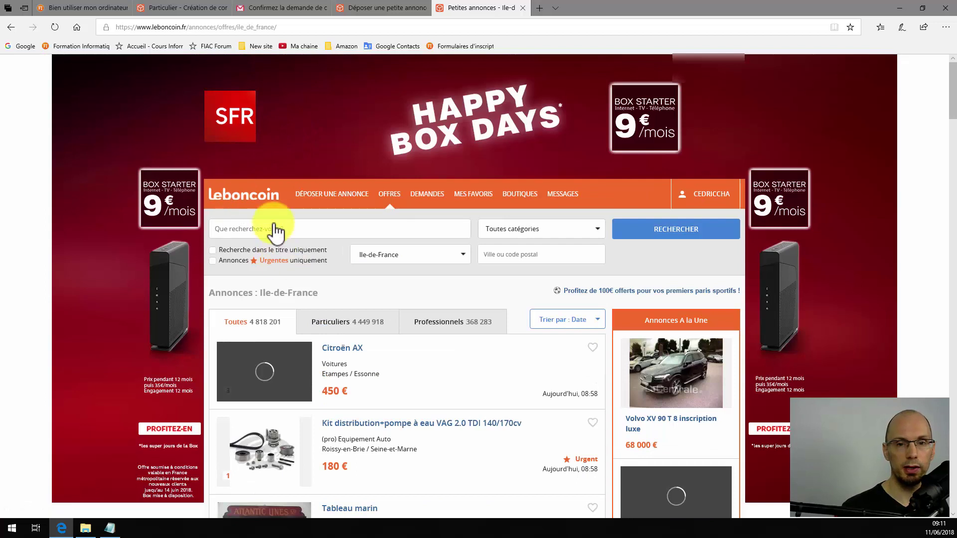
pyautogui.click(274, 222)
pyautogui.write('f')
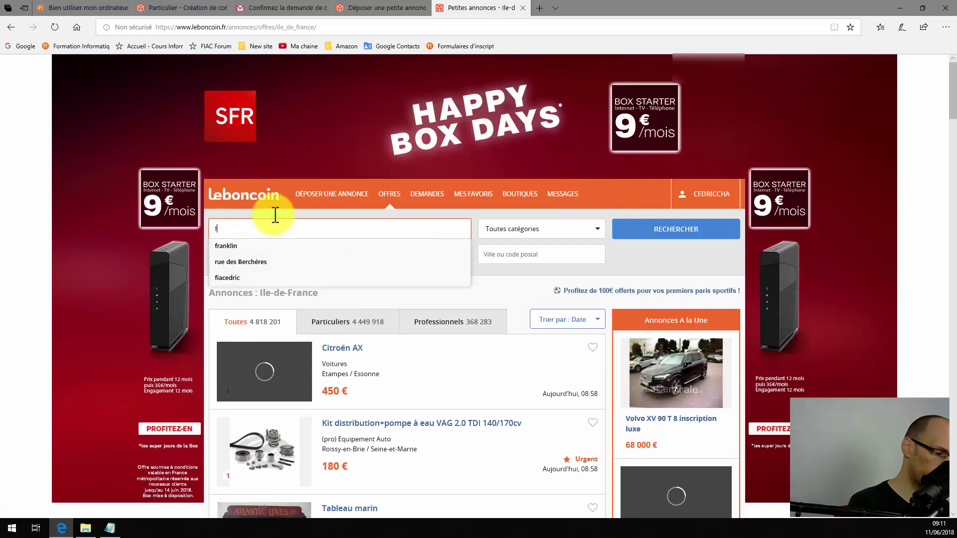
pyautogui.write('auteuil')
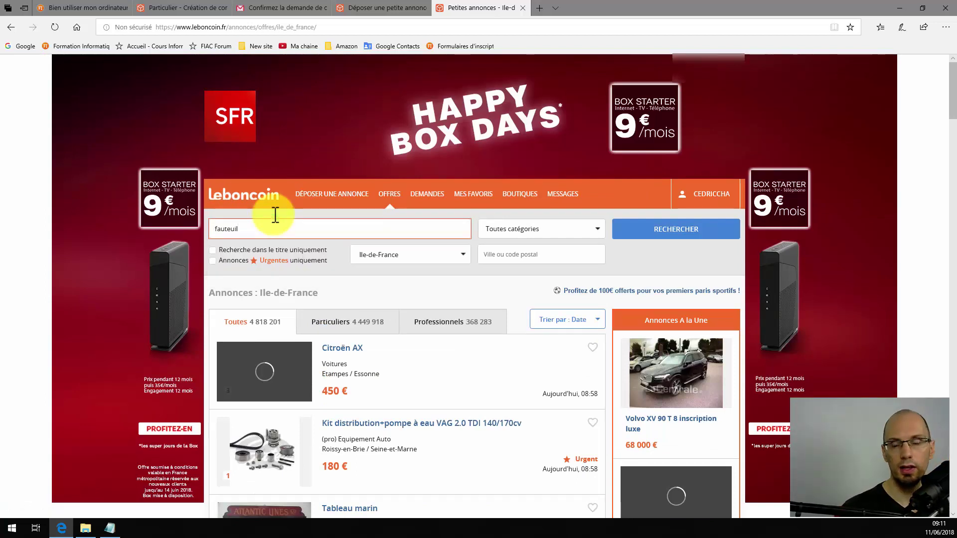
pyautogui.press('Return')
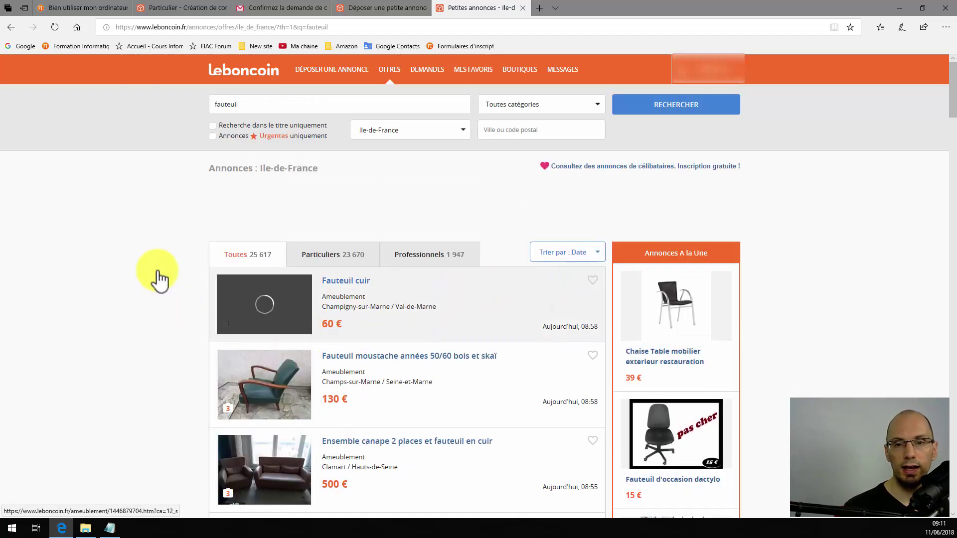
pyautogui.scroll(-3, 145, 305)
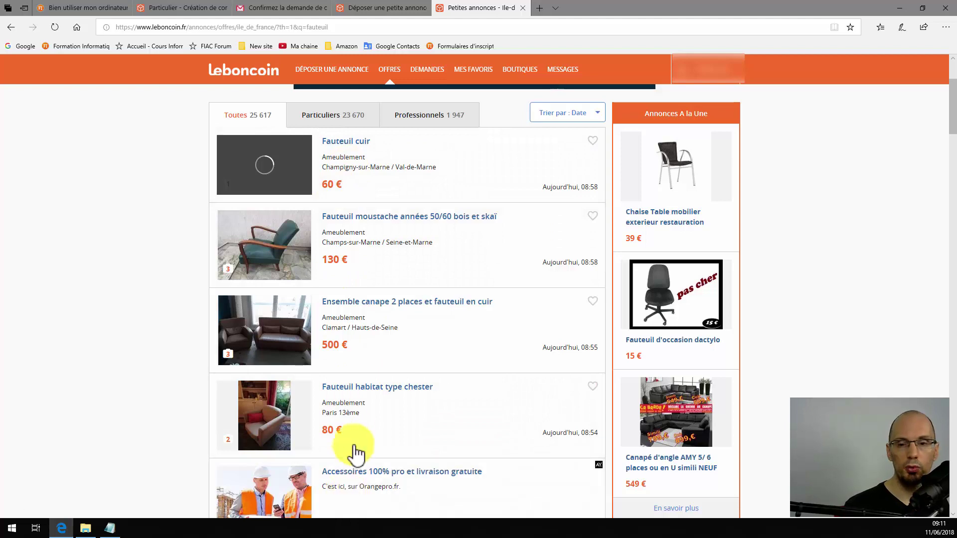
pyautogui.scroll(-6, 343, 393)
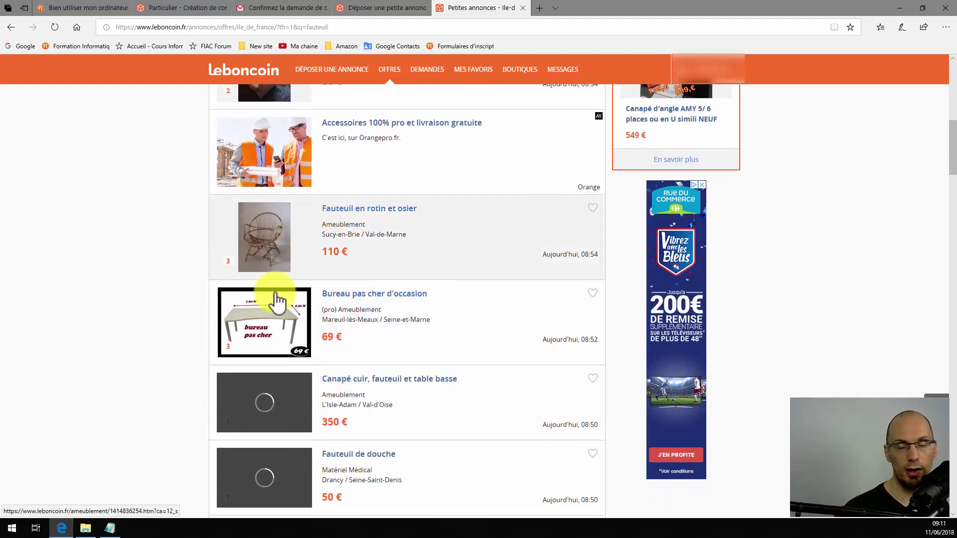
pyautogui.scroll(10, 160, 288)
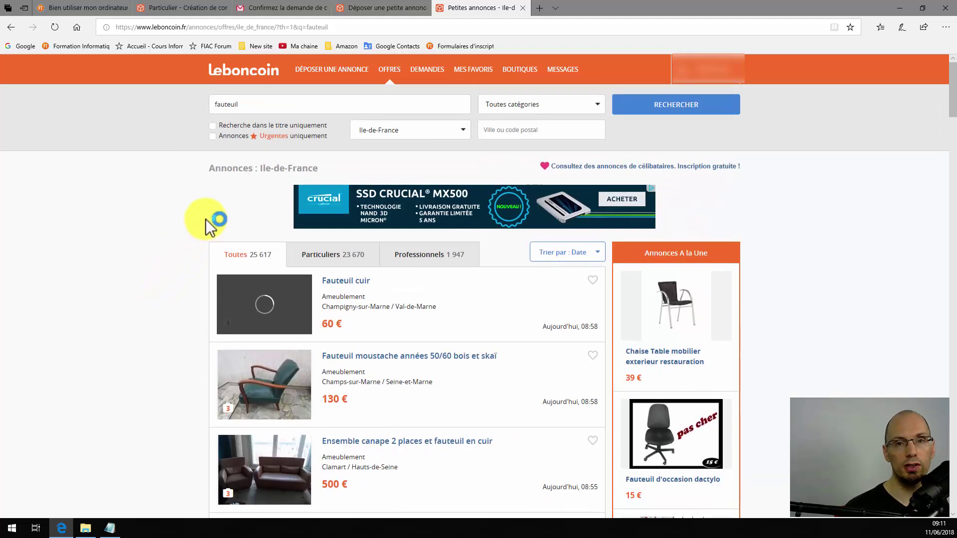
# Set the search's category filter to Ameublement, under Maison, and close the search tab to return to the ad form.
pyautogui.click(509, 107)
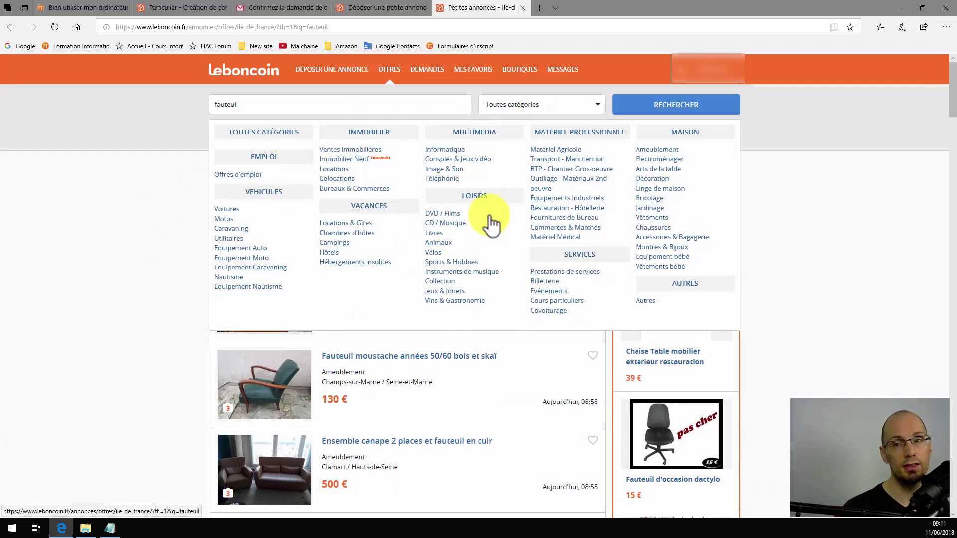
pyautogui.click(647, 151)
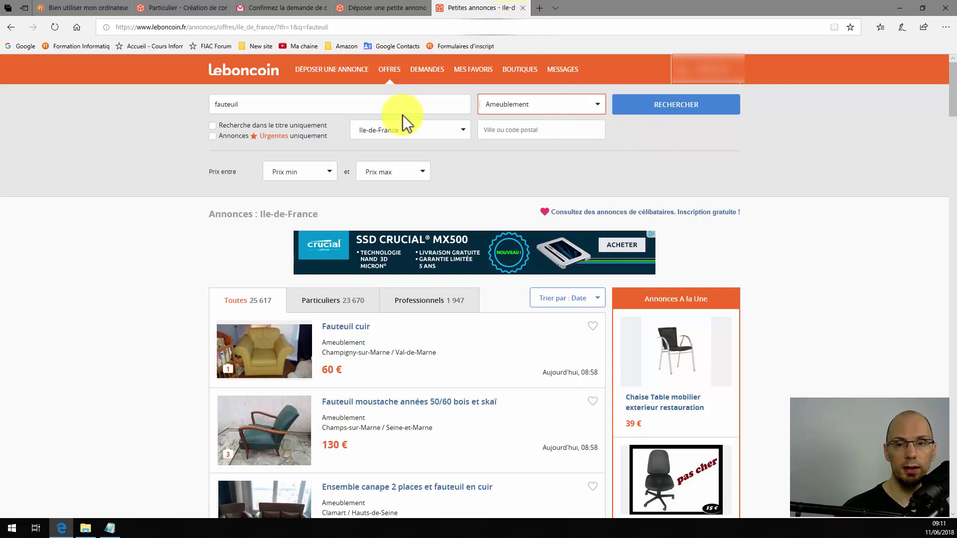
pyautogui.click(523, 8)
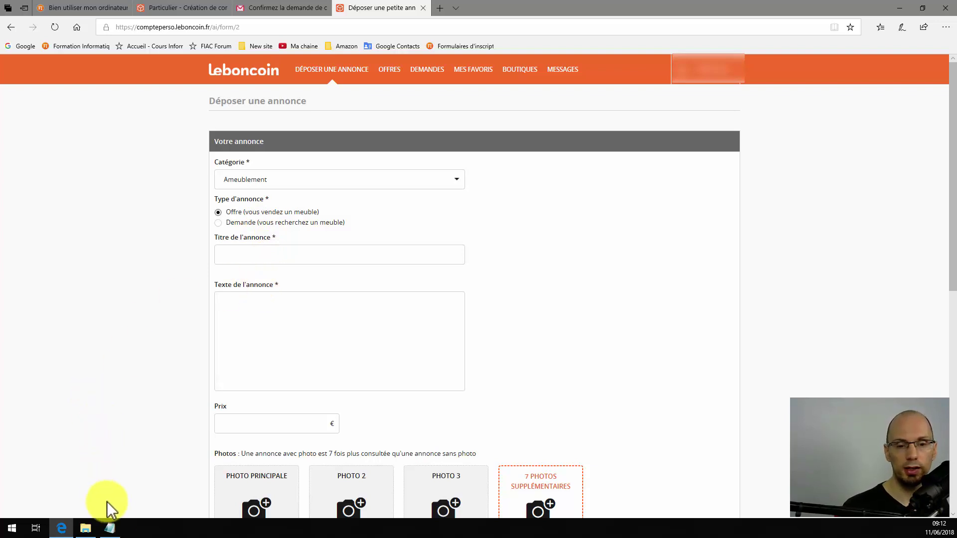
# Check the title in texte-lbc.txt and title the ad "Fauteuil ikea markus bureau cuir".
pyautogui.click(110, 528)
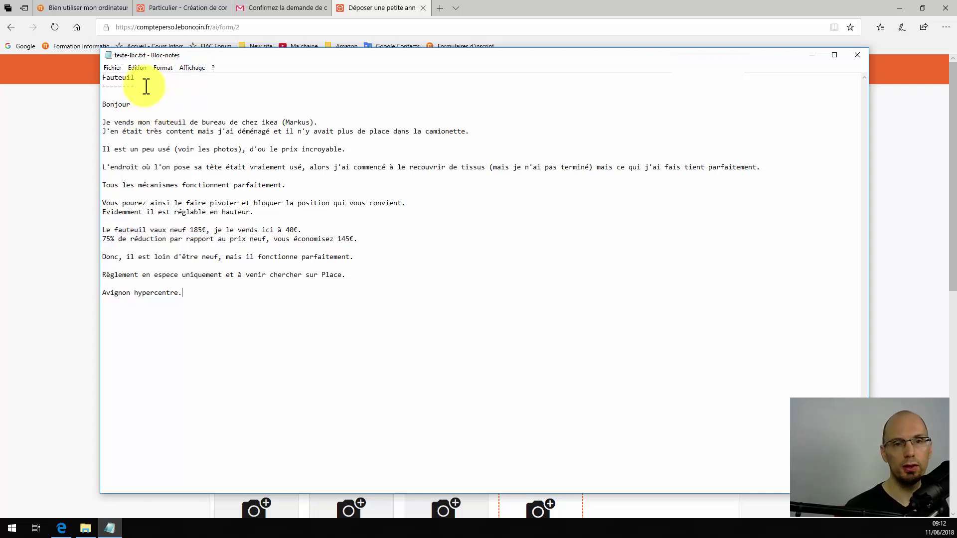
pyautogui.click(85, 226)
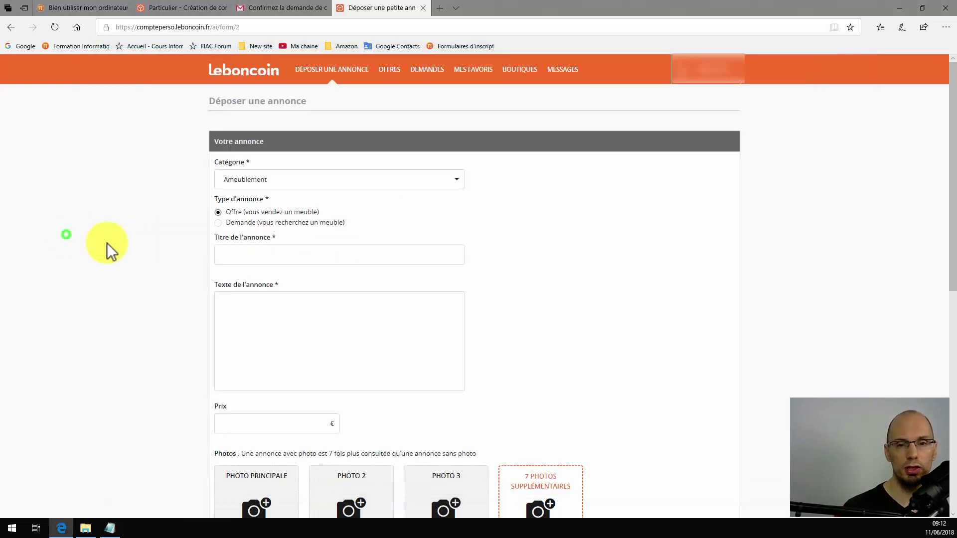
pyautogui.click(222, 253)
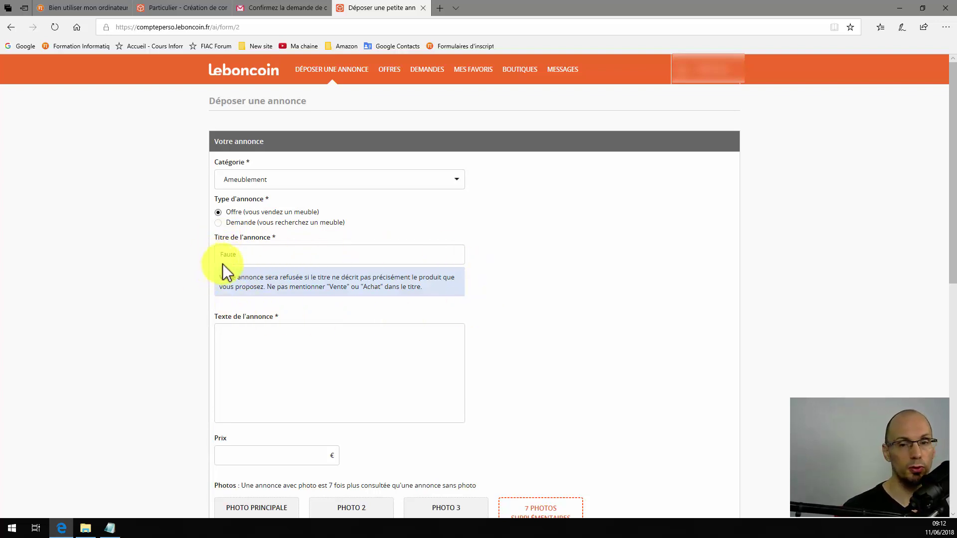
pyautogui.click(234, 261)
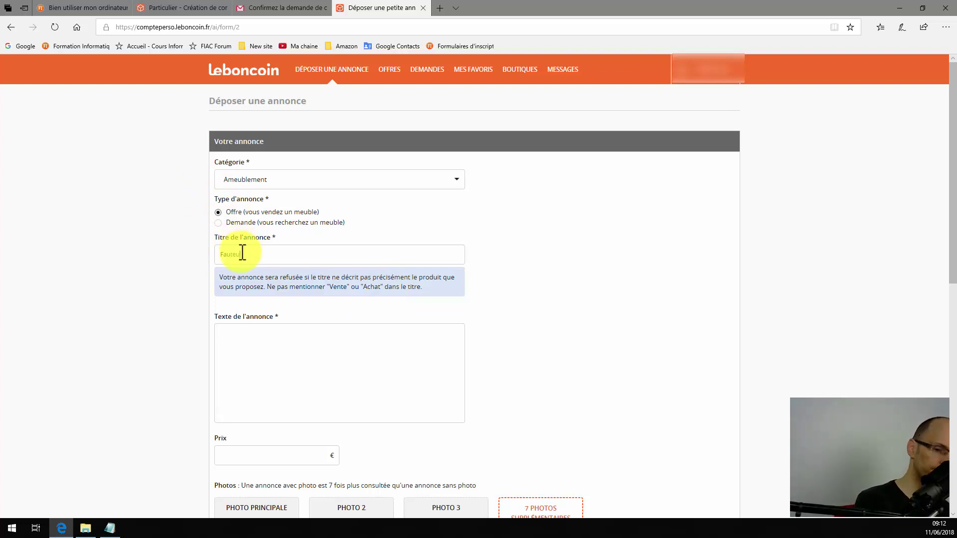
pyautogui.write('il ikea markus bueau cuir')
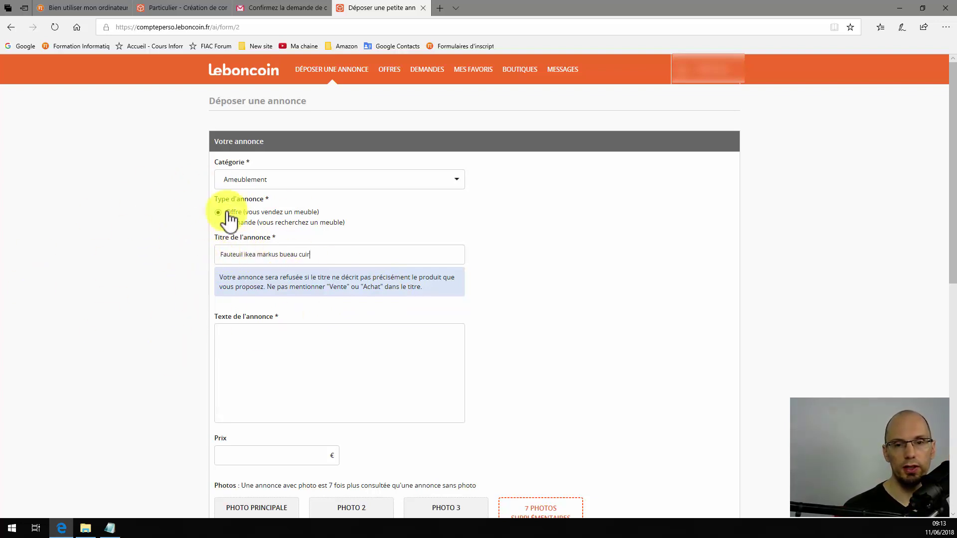
pyautogui.click(287, 255)
pyautogui.write('r')
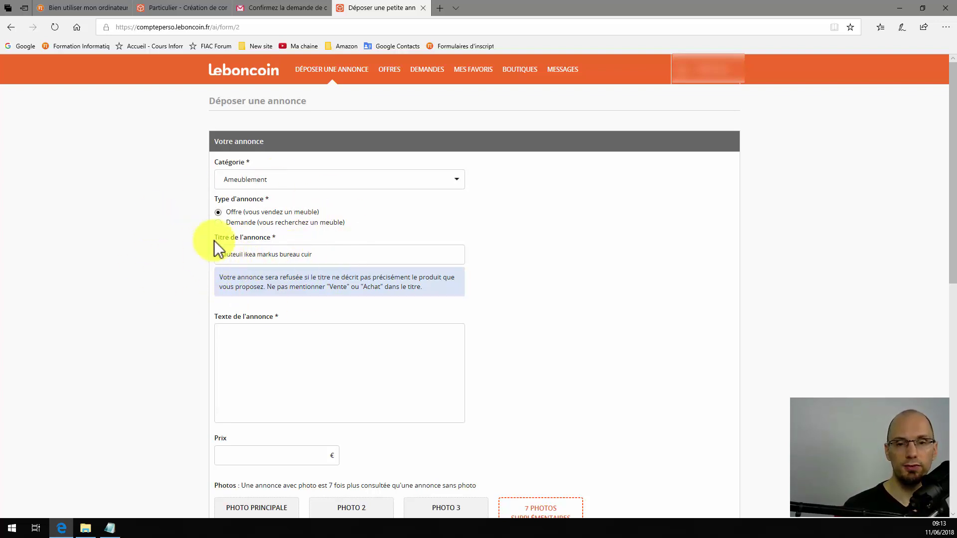
# Copy the description in texte-lbc.txt from "Bonjour" to "Avignon hypercentre." and paste it as the ad's text.
pyautogui.scroll(-2, 251, 324)
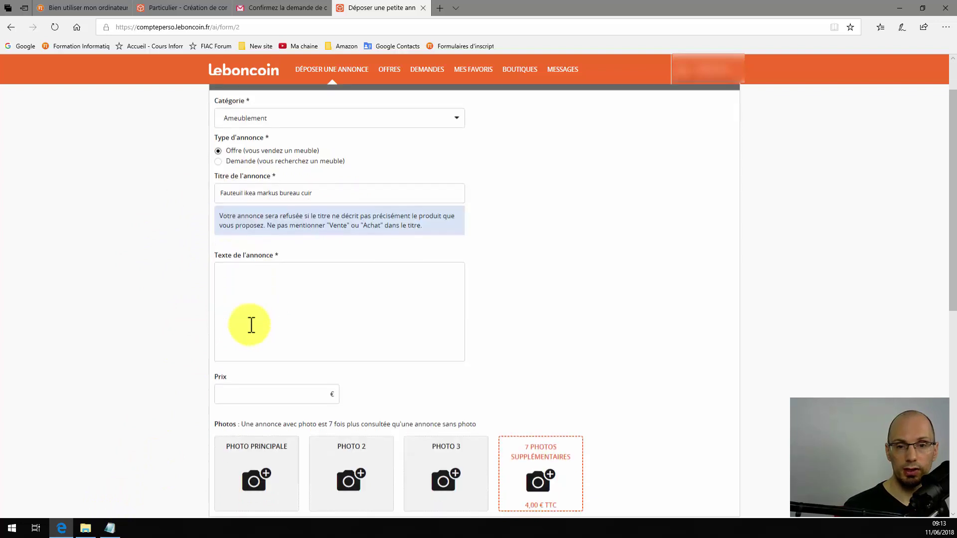
pyautogui.click(110, 527)
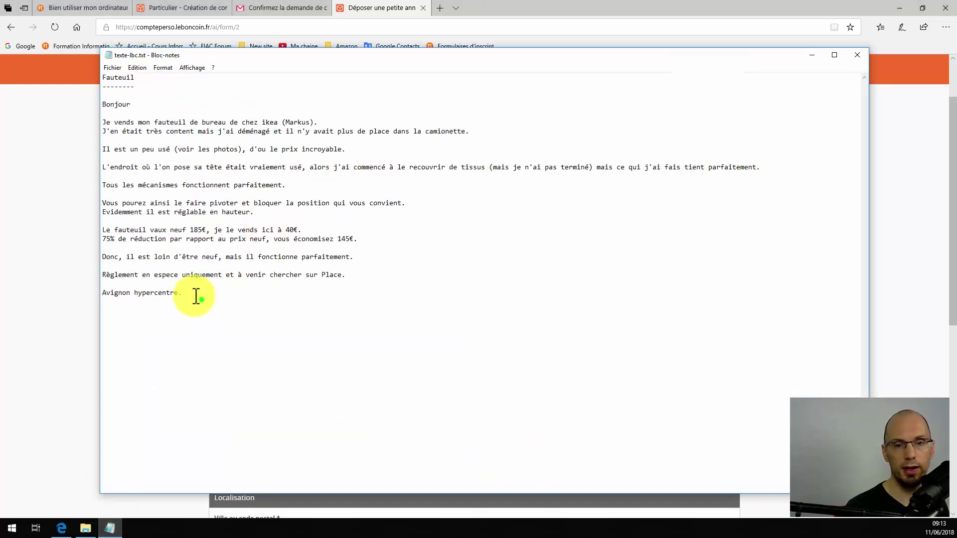
pyautogui.moveTo(190, 294); pyautogui.dragTo(93, 105)
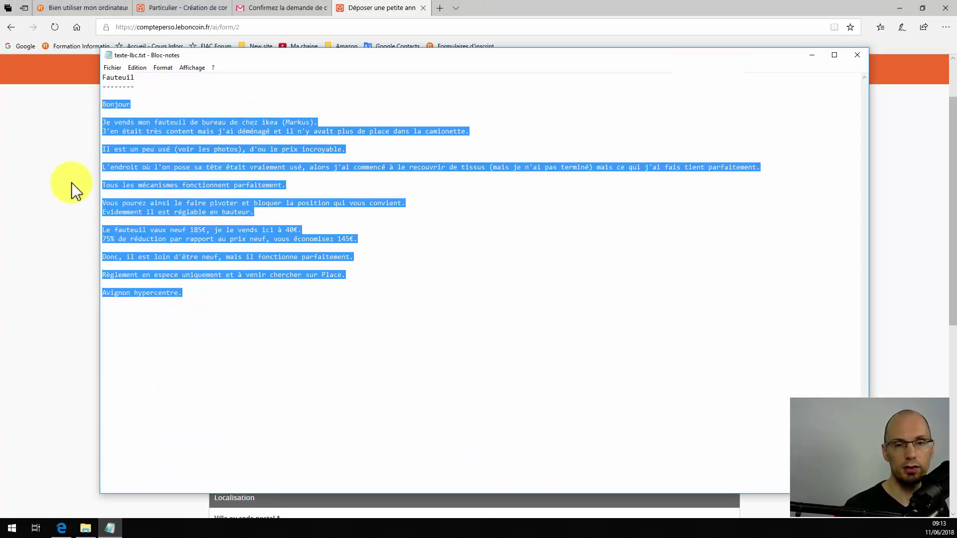
pyautogui.rightClick(158, 168)
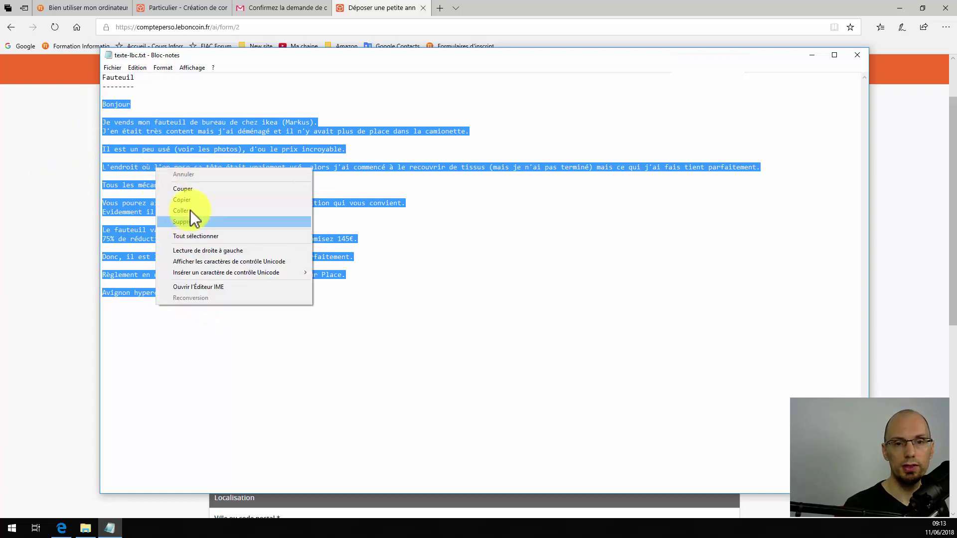
pyautogui.click(186, 200)
pyautogui.click(85, 202)
pyautogui.rightClick(262, 253)
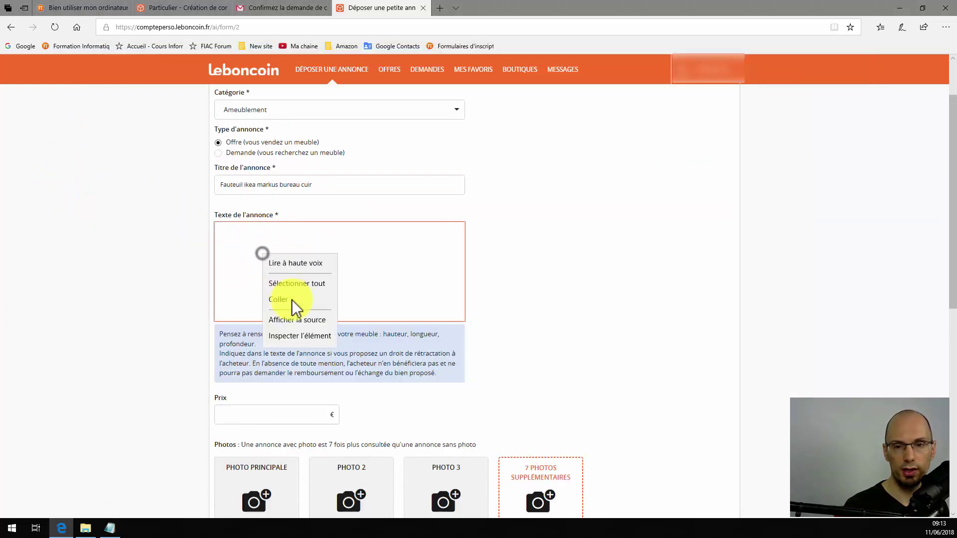
pyautogui.click(291, 300)
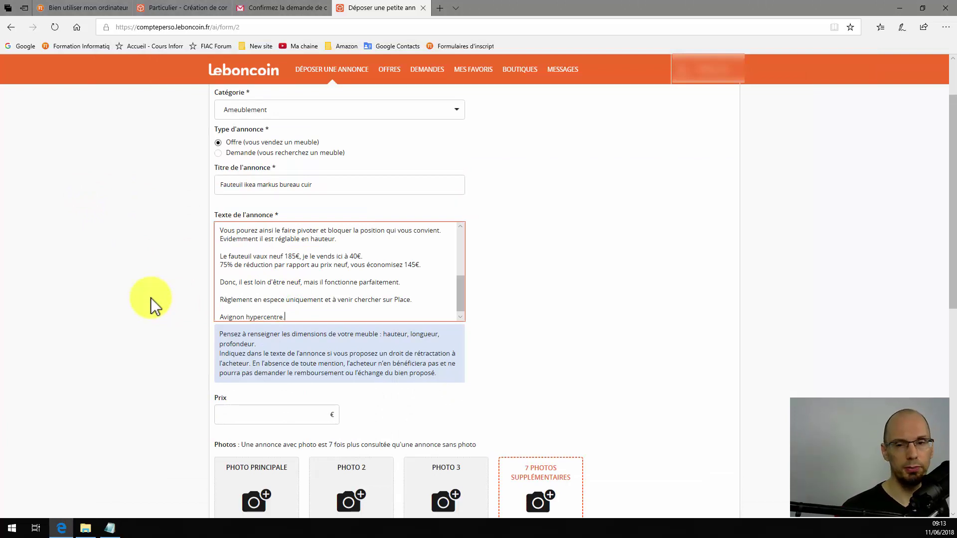
# Set the ad's price to 40 €.
pyautogui.scroll(-2, 183, 240)
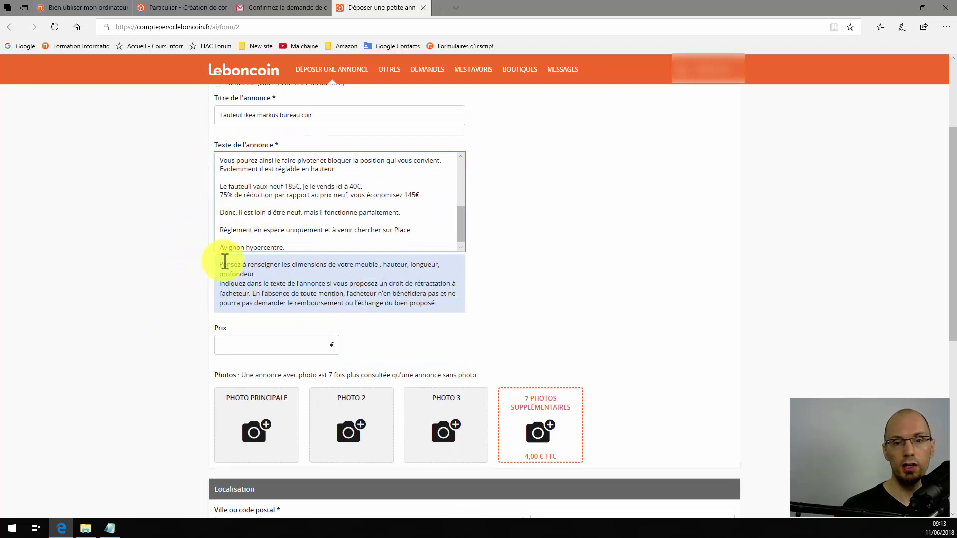
pyautogui.scroll(-5, 234, 239)
pyautogui.click(246, 208)
pyautogui.write('40')
pyautogui.scroll(4, 170, 215)
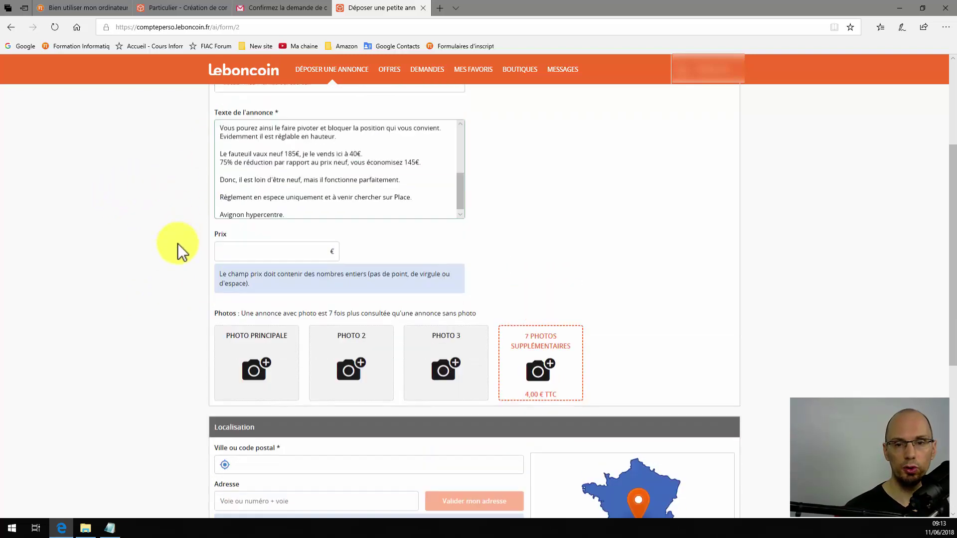
# Upload 01.jpg from the Annonce fauteuil folder on the Bureau as the ad's main photo.
pyautogui.scroll(-2, 202, 319)
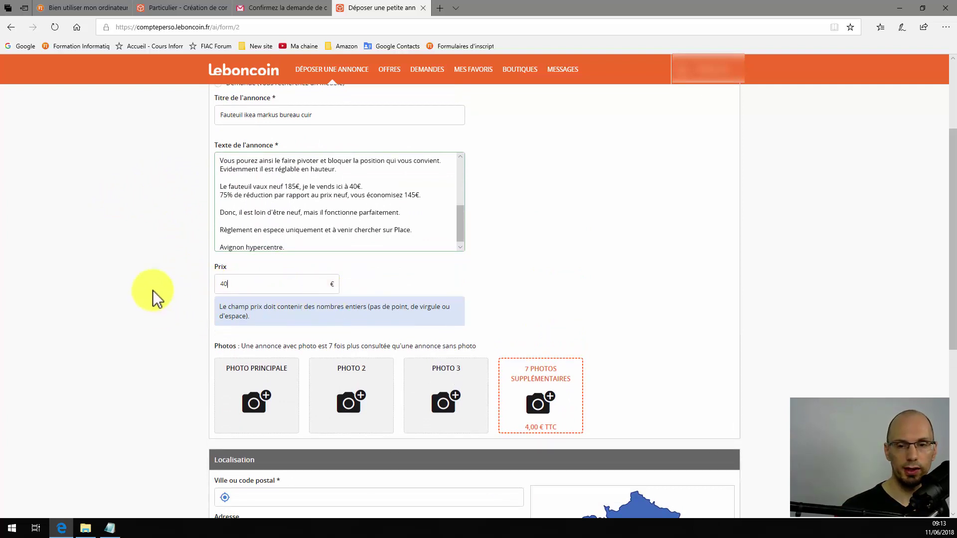
pyautogui.scroll(-3, 167, 246)
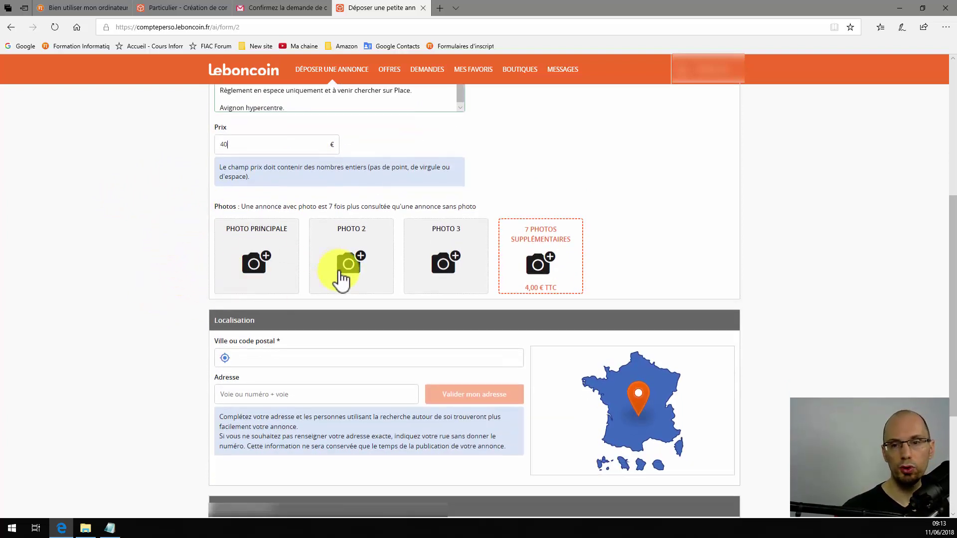
pyautogui.click(256, 269)
pyautogui.click(254, 231)
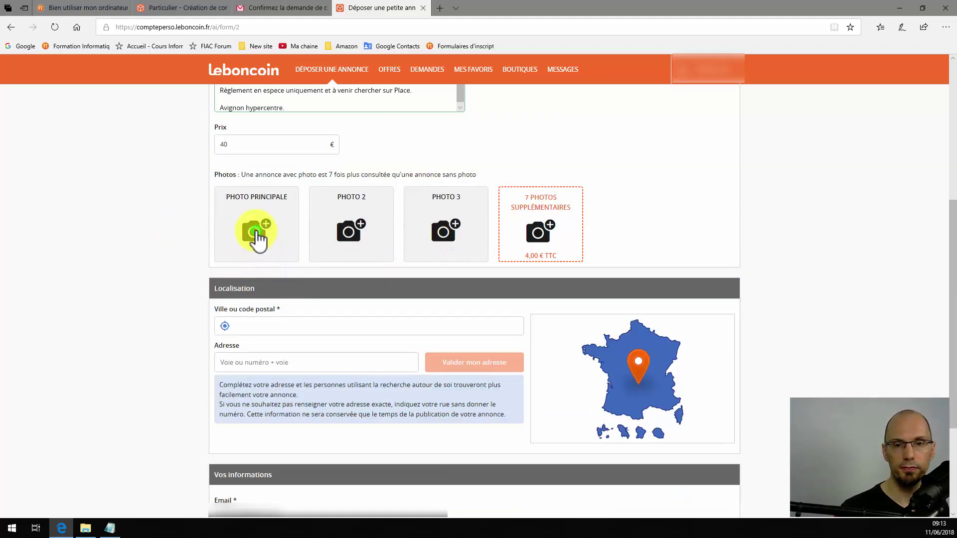
pyautogui.click(158, 140)
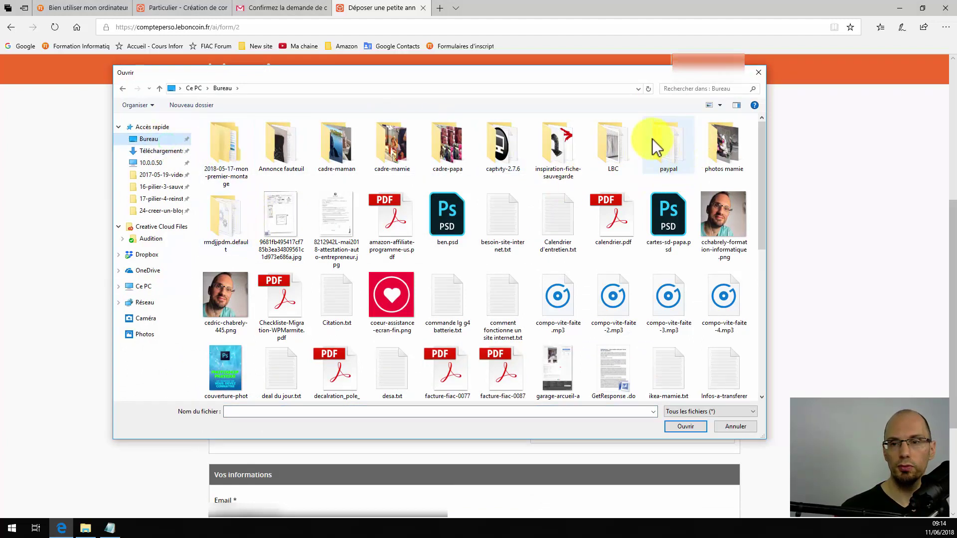
pyautogui.doubleClick(283, 152)
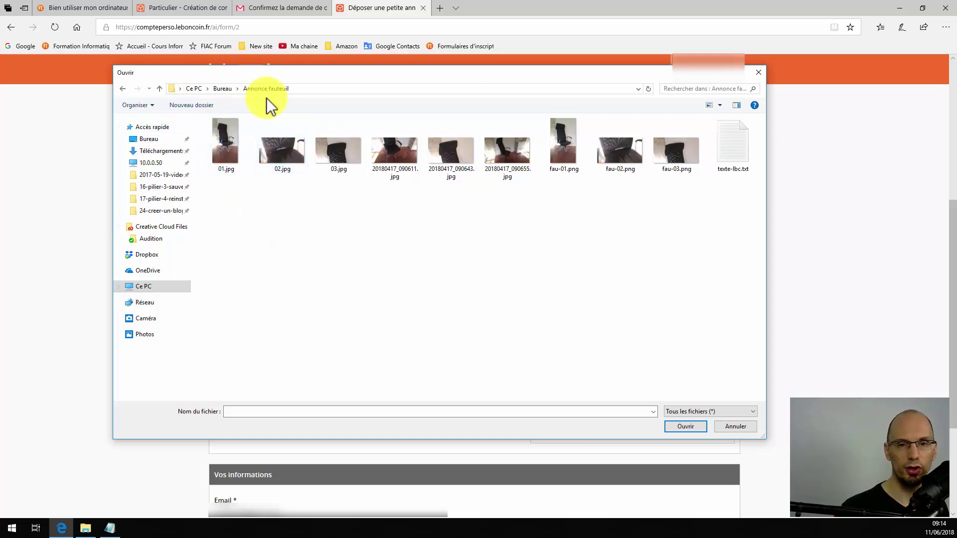
pyautogui.click(221, 144)
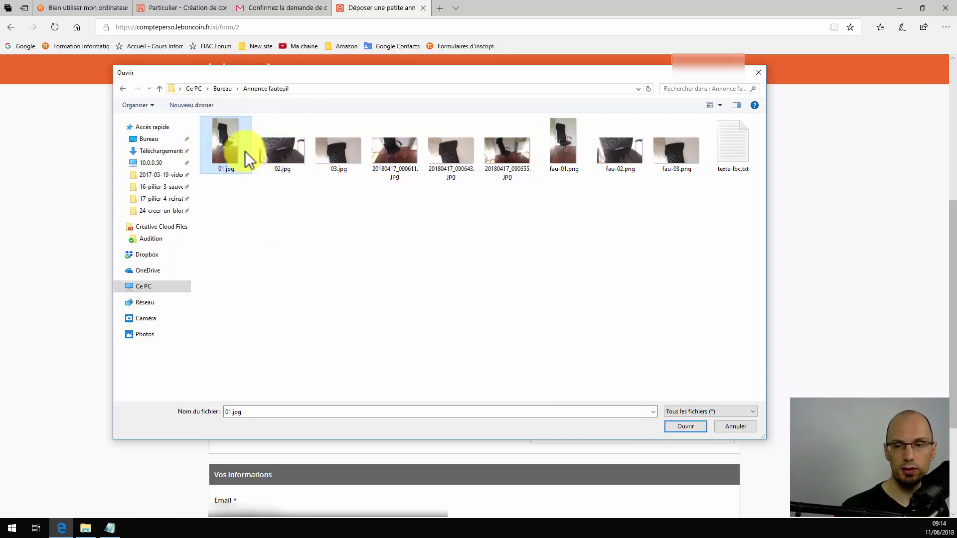
pyautogui.click(684, 427)
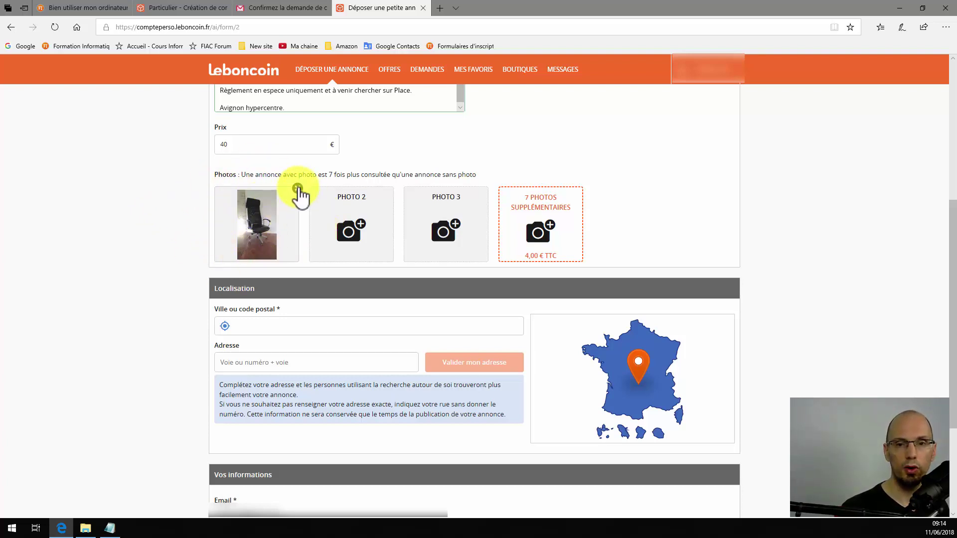
# Upload 02.jpg from the Annonce fauteuil folder as the ad's second photo.
pyautogui.click(352, 238)
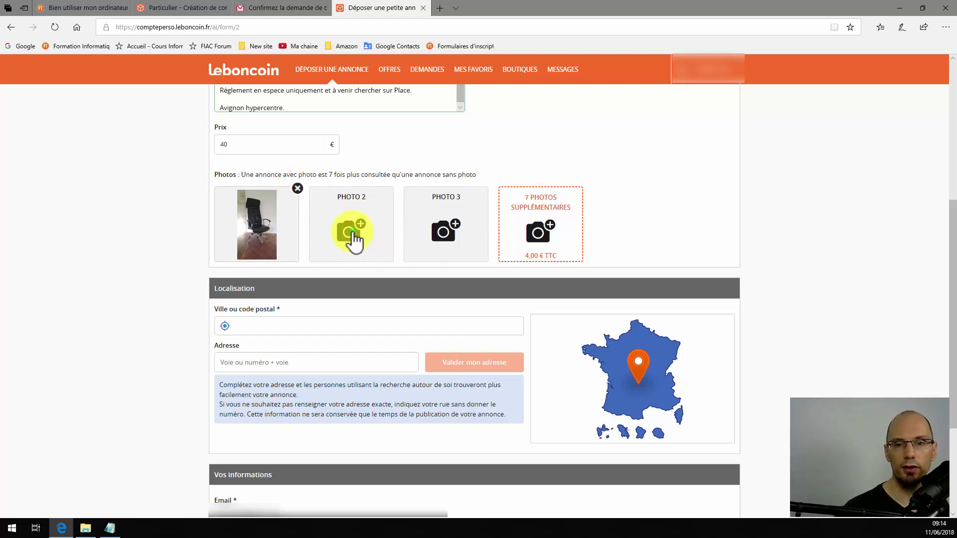
pyautogui.click(282, 155)
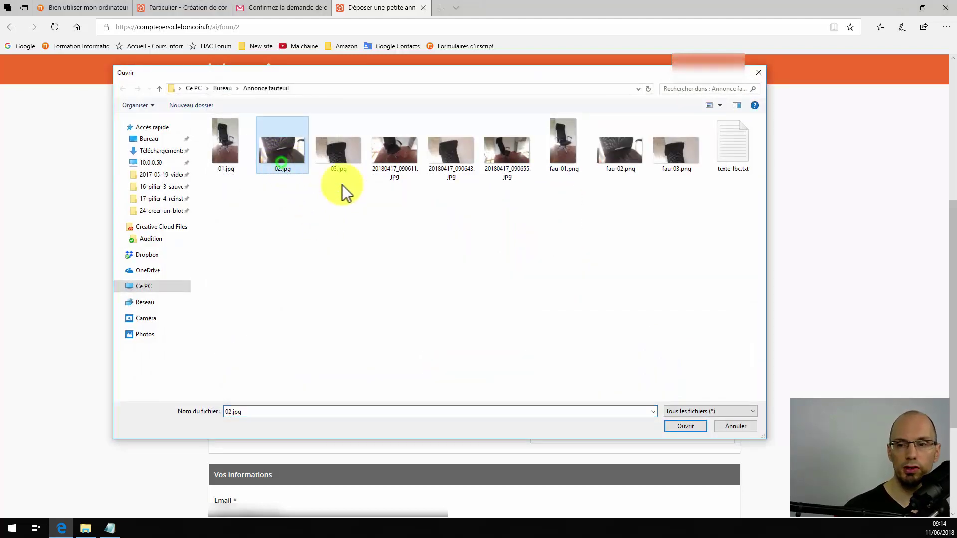
pyautogui.click(682, 426)
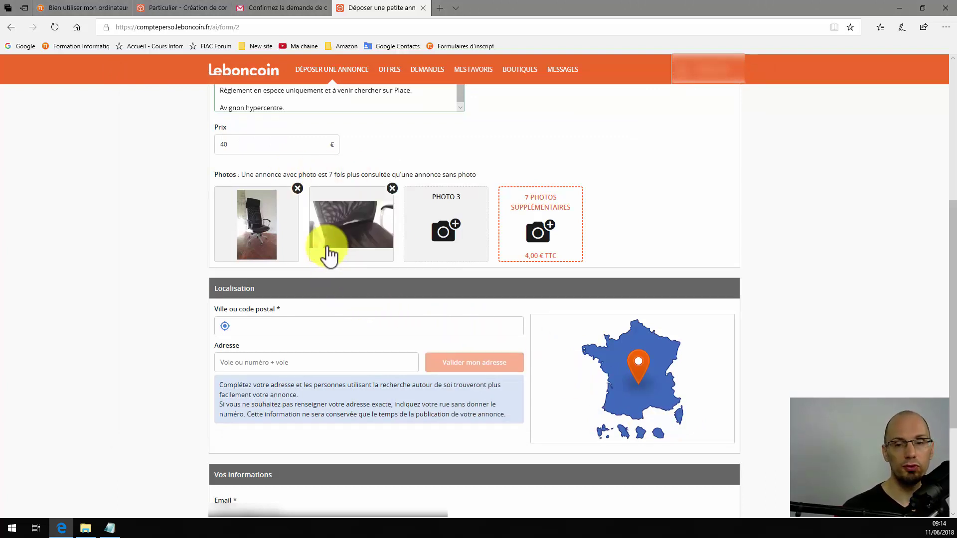
# Upload 03.jpg from the Annonce fauteuil folder as the ad's third photo.
pyautogui.click(445, 228)
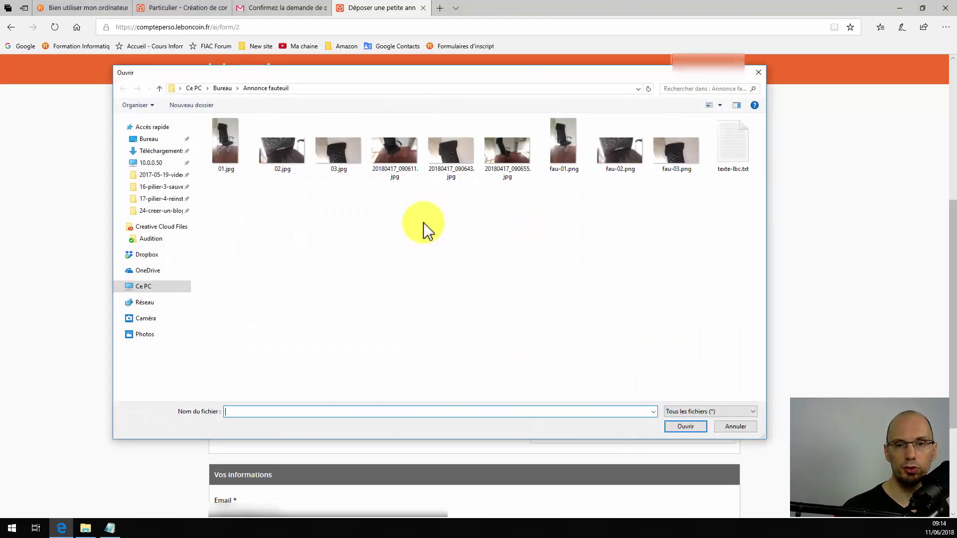
pyautogui.click(333, 148)
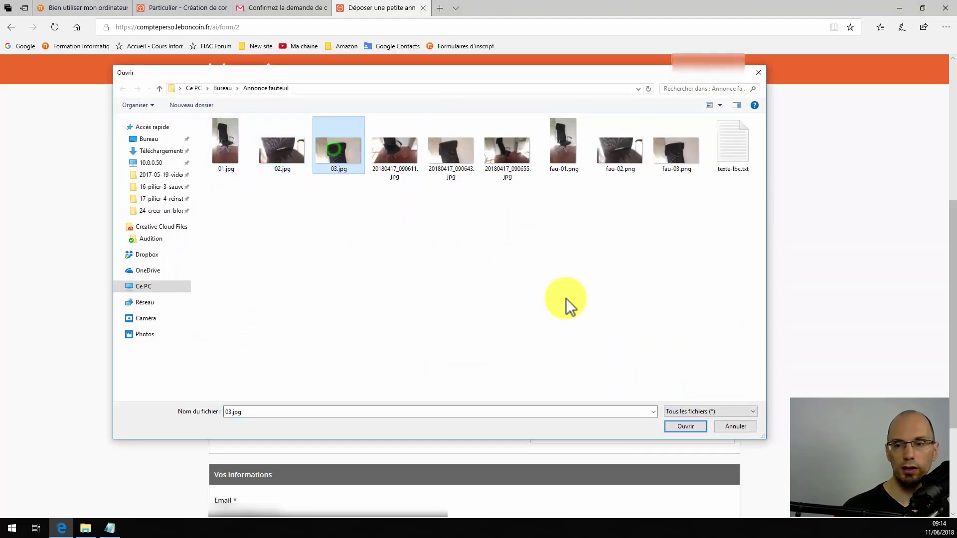
pyautogui.click(677, 427)
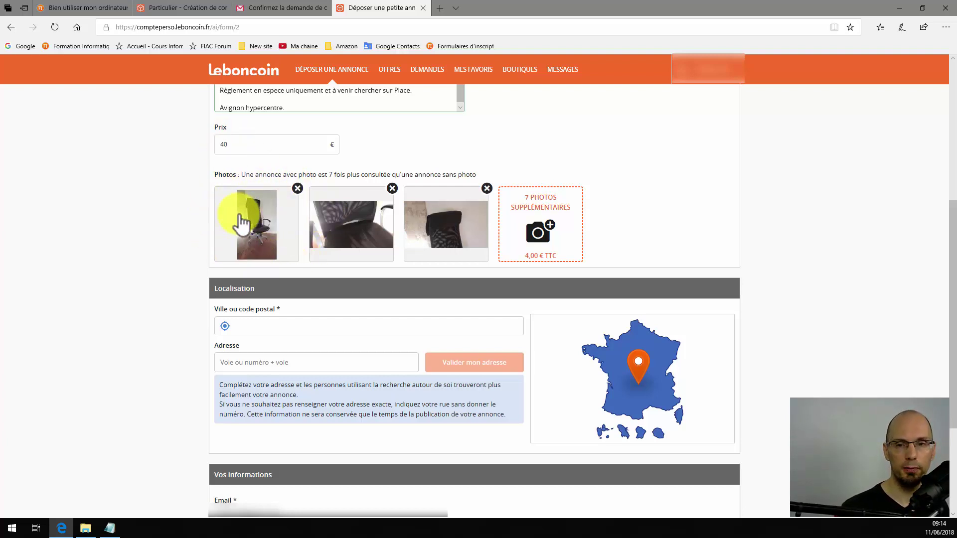
# Remove the main photo of the whole chair and upload 01.jpg again in the free third photo slot.
pyautogui.click(297, 190)
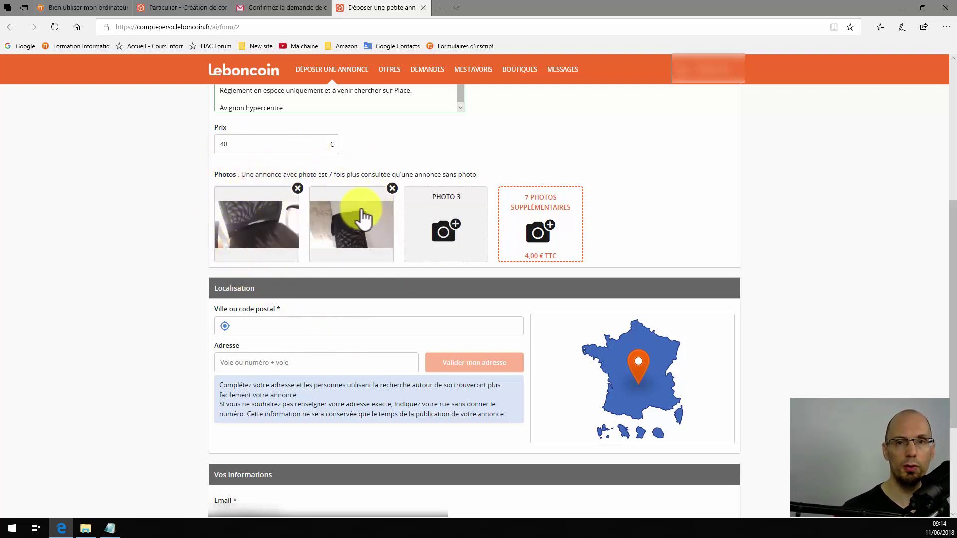
pyautogui.click(443, 234)
pyautogui.click(225, 140)
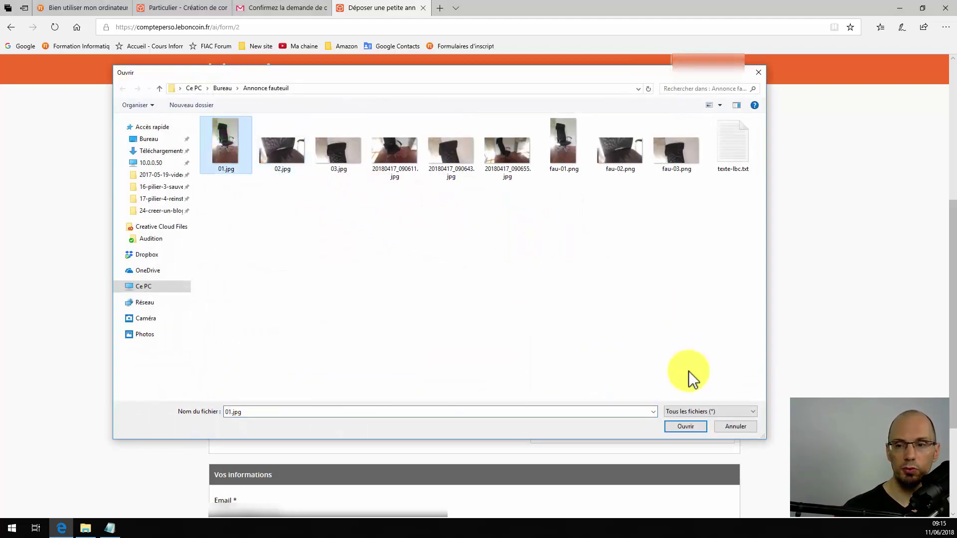
pyautogui.click(679, 425)
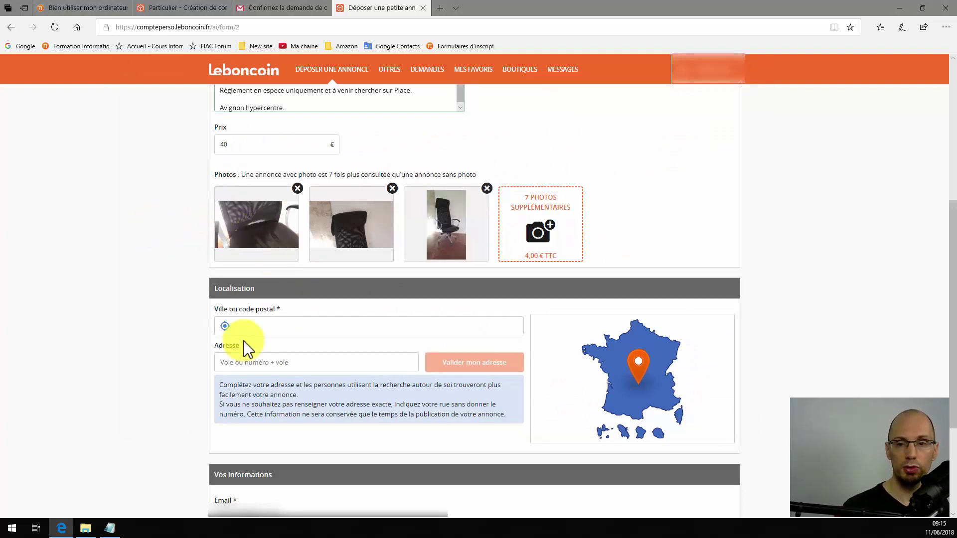
# Set the ad's location to Pontault-Combault 77340 using the suggested town.
pyautogui.scroll(-2, 177, 279)
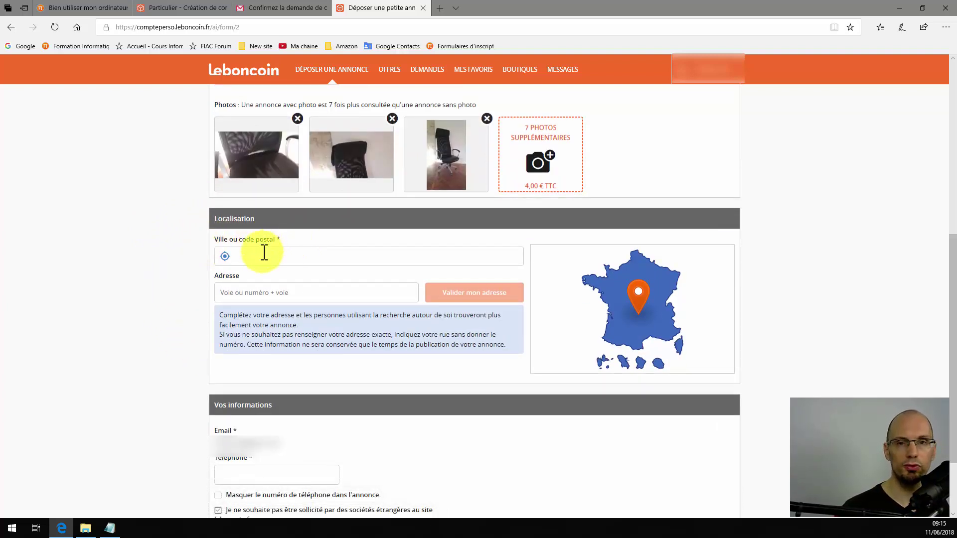
pyautogui.click(264, 255)
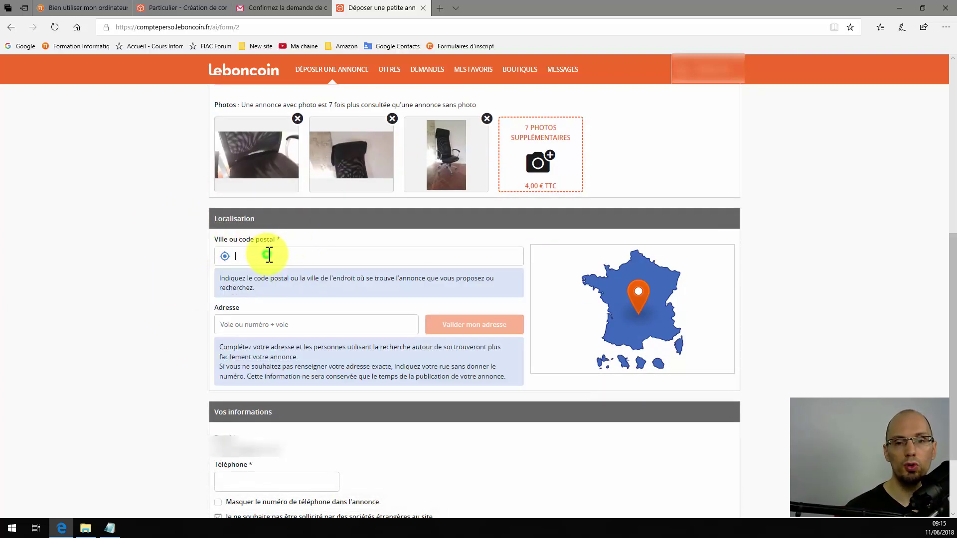
pyautogui.write('77340')
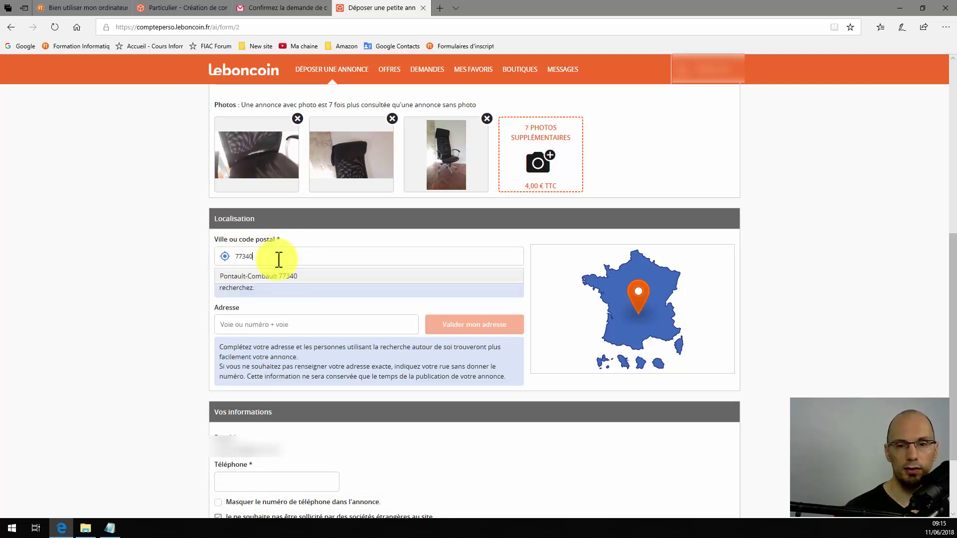
pyautogui.click(249, 276)
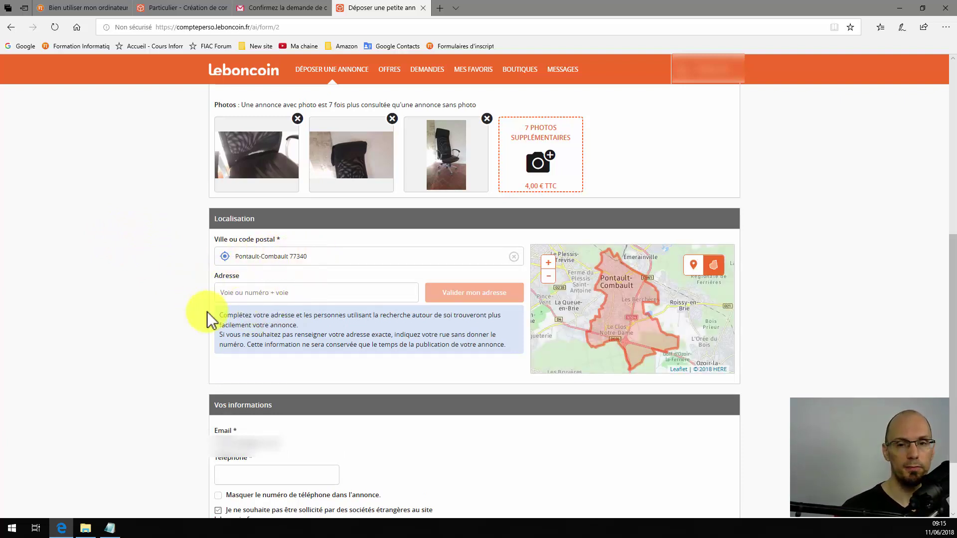
# Replace the ad's location with Avignon 84000 using the suggested town.
pyautogui.click(307, 257)
pyautogui.hotkey('ctrl', 'a')
pyautogui.write('8400')
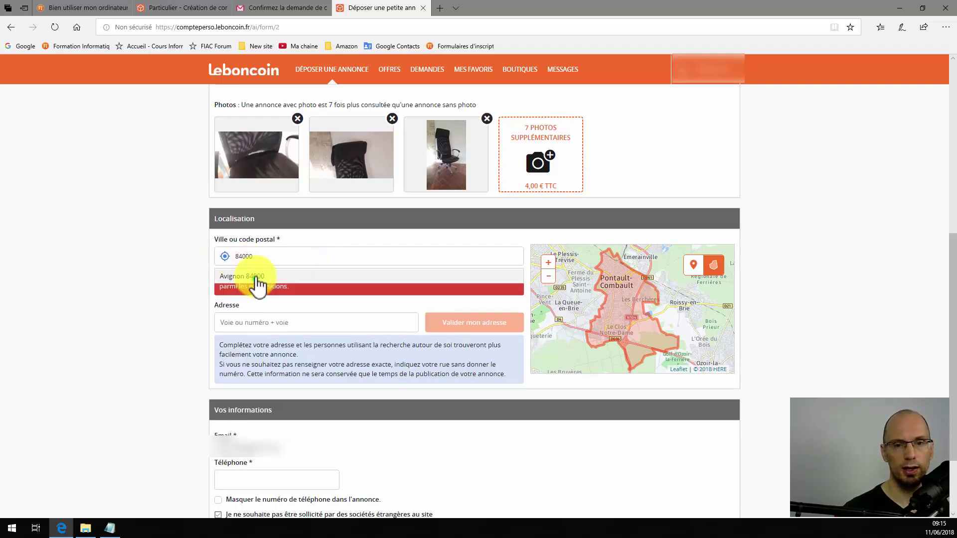
pyautogui.click(254, 278)
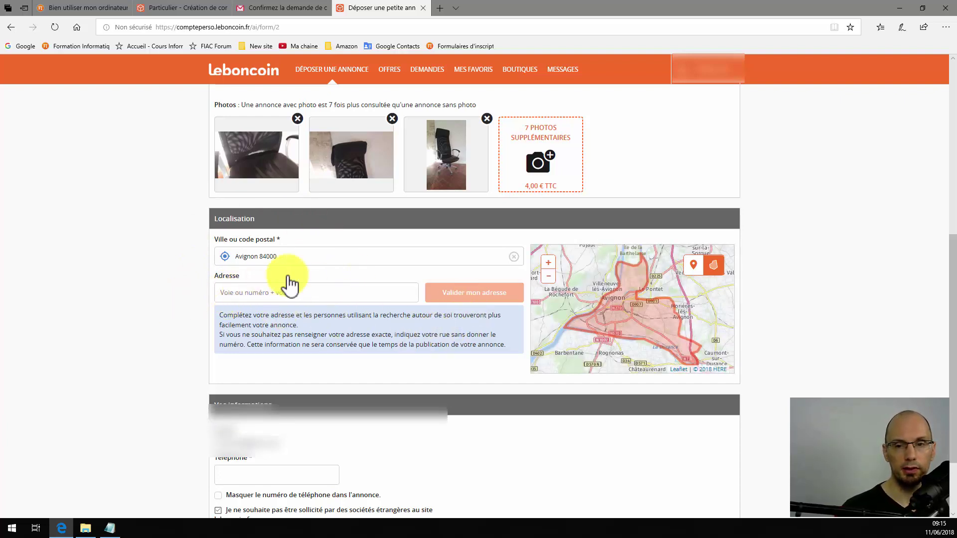
# Try the option that hides the phone number in the ad, and switch it back off.
pyautogui.scroll(-2, 169, 319)
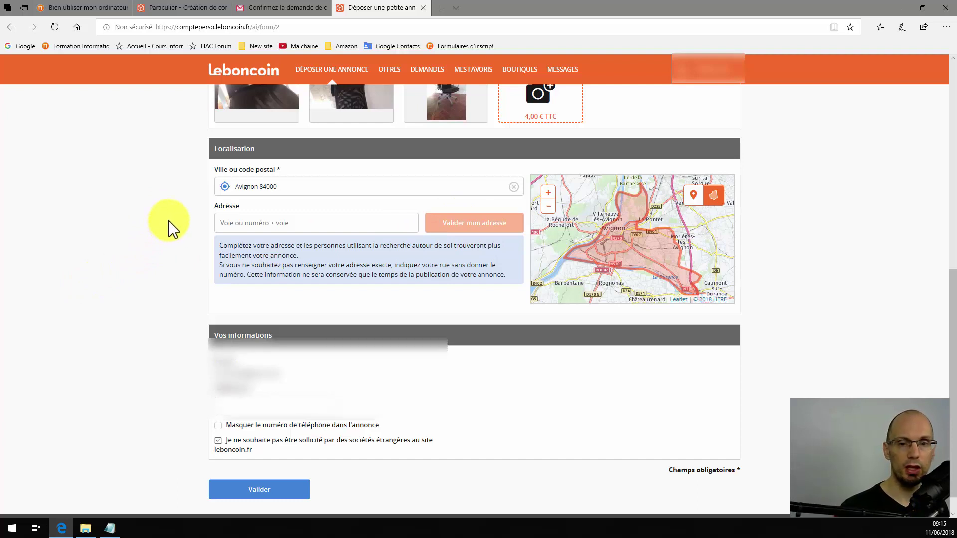
pyautogui.scroll(-1, 167, 219)
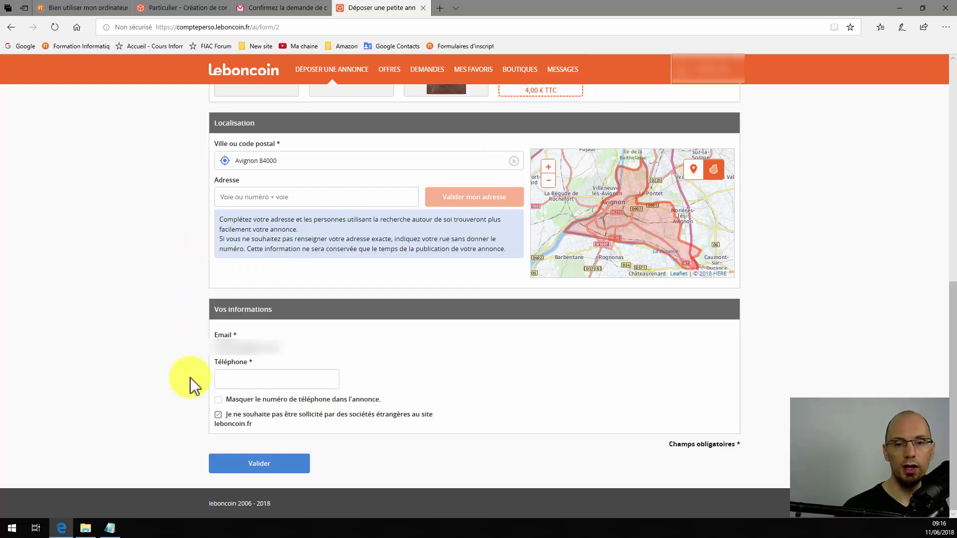
pyautogui.click(239, 377)
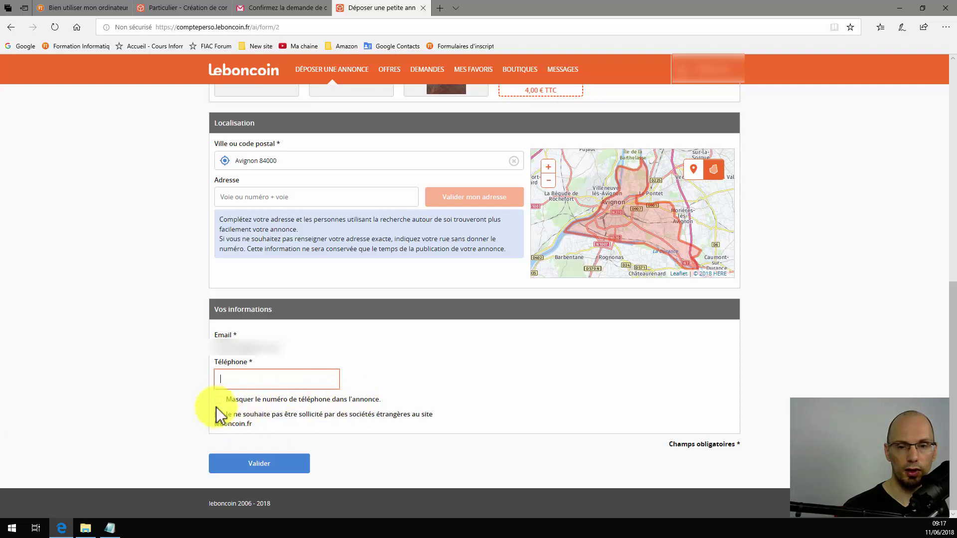
pyautogui.click(219, 400)
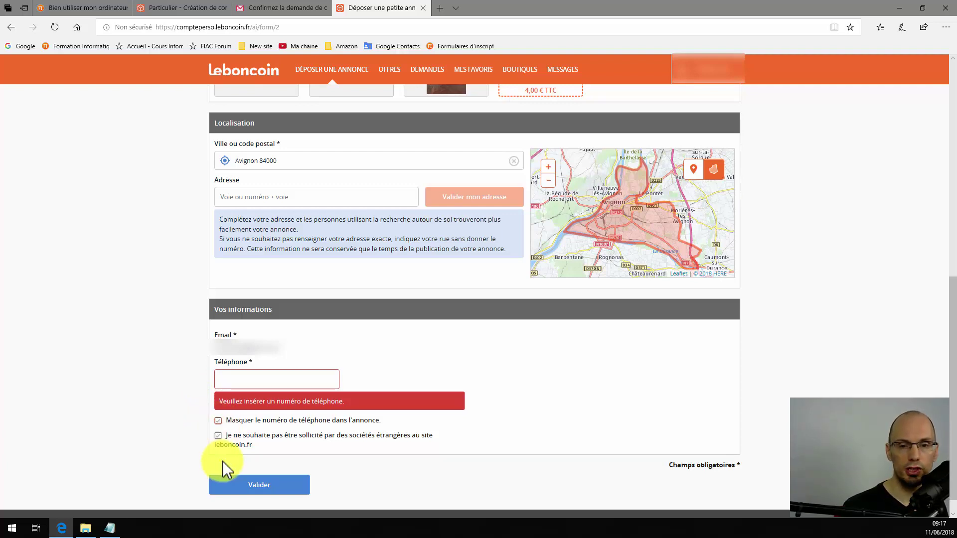
pyautogui.click(220, 421)
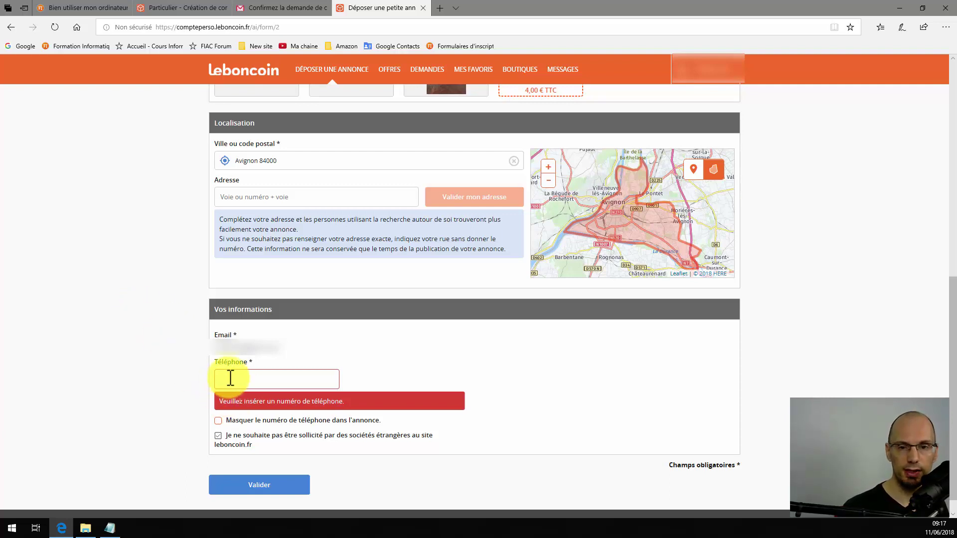
# Open the Ile-de-France listings on the leboncoin homepage and reveal the seller's phone number in the Citroën AX ad.
pyautogui.click(252, 80)
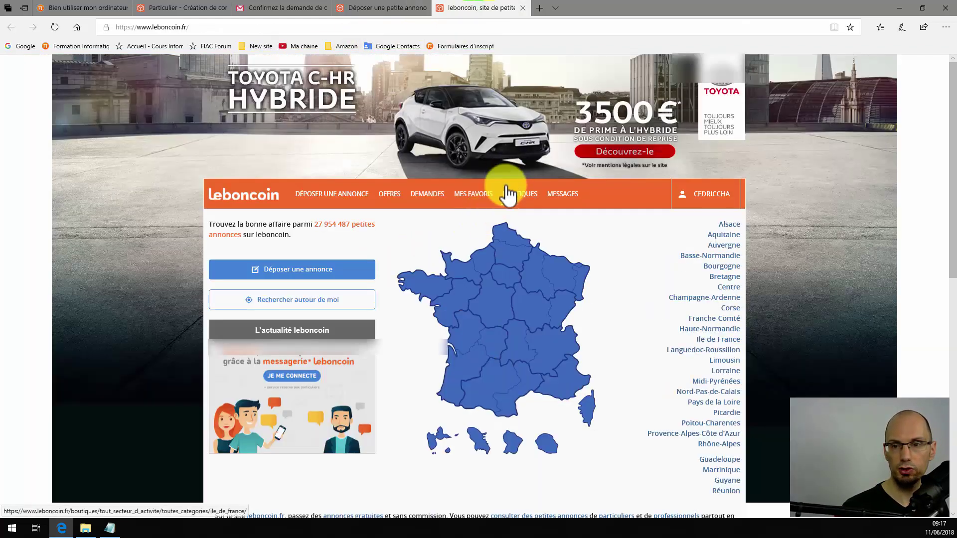
pyautogui.click(499, 272)
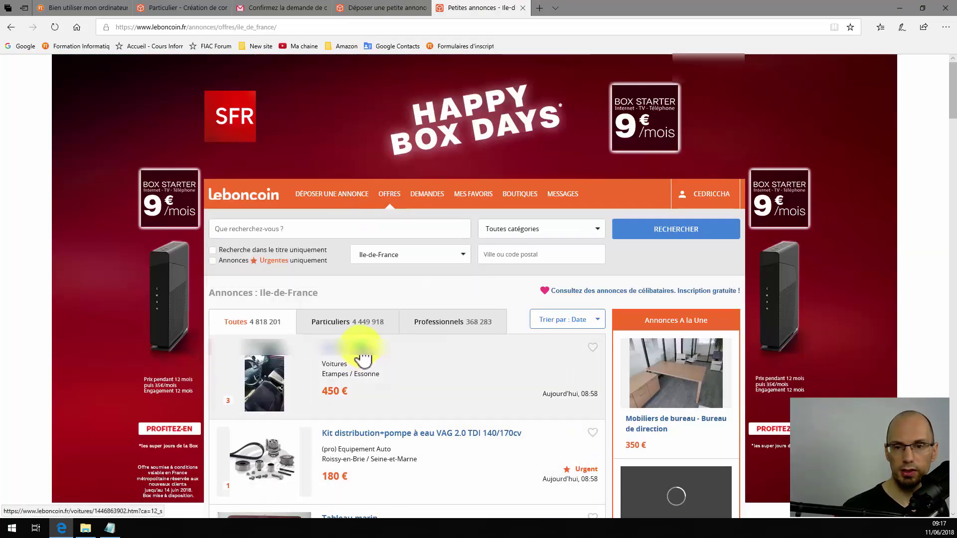
pyautogui.click(364, 359)
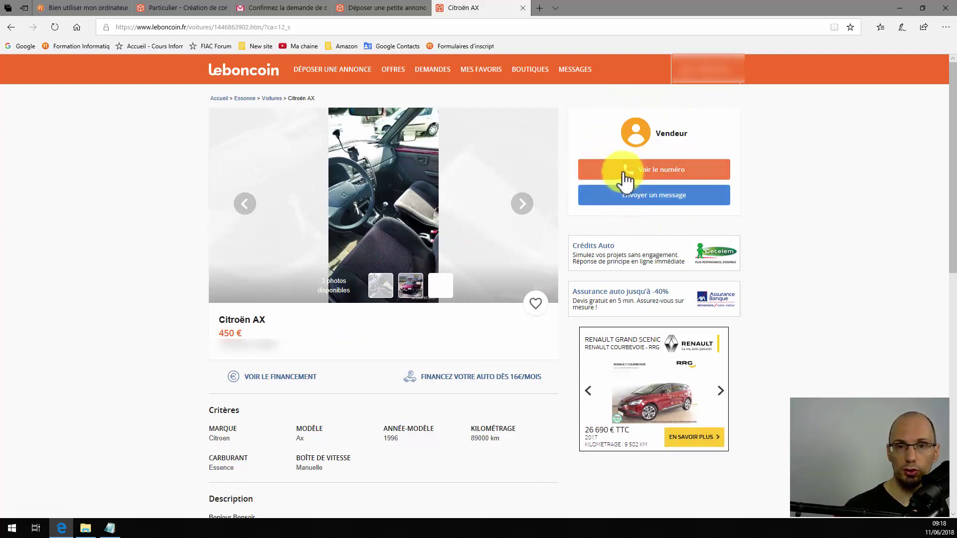
pyautogui.click(652, 179)
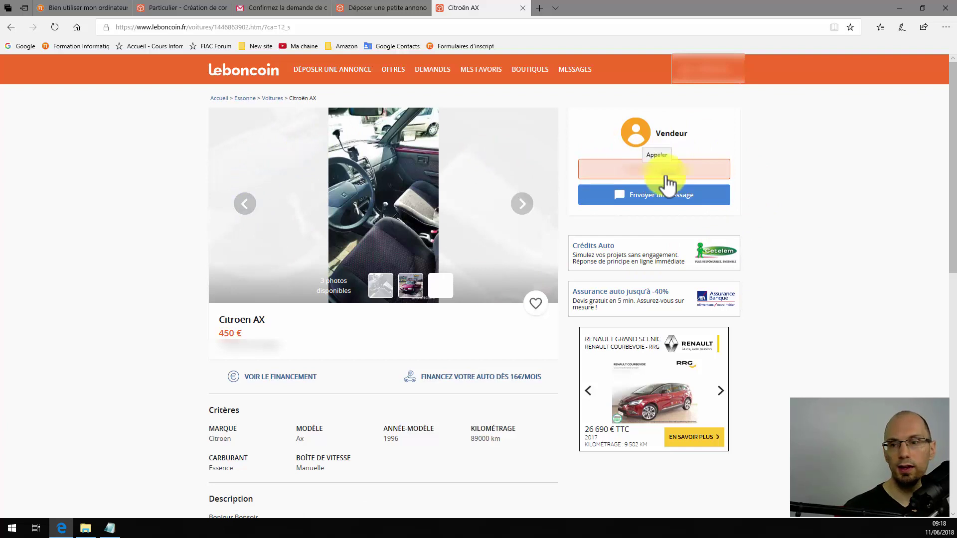
pyautogui.moveTo(681, 178)
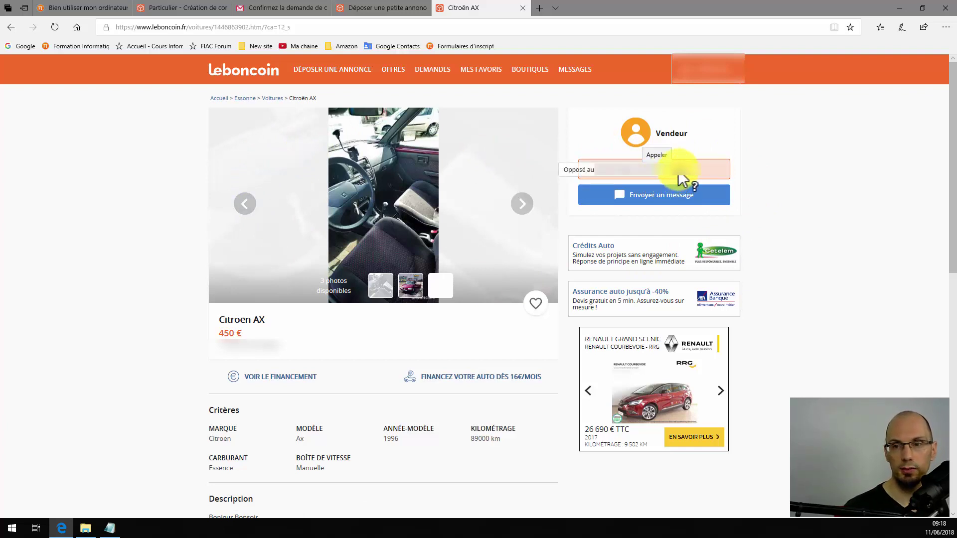
# Return to the ad form, complete the contact information with the phone number and submit it for verification.
pyautogui.click(383, 8)
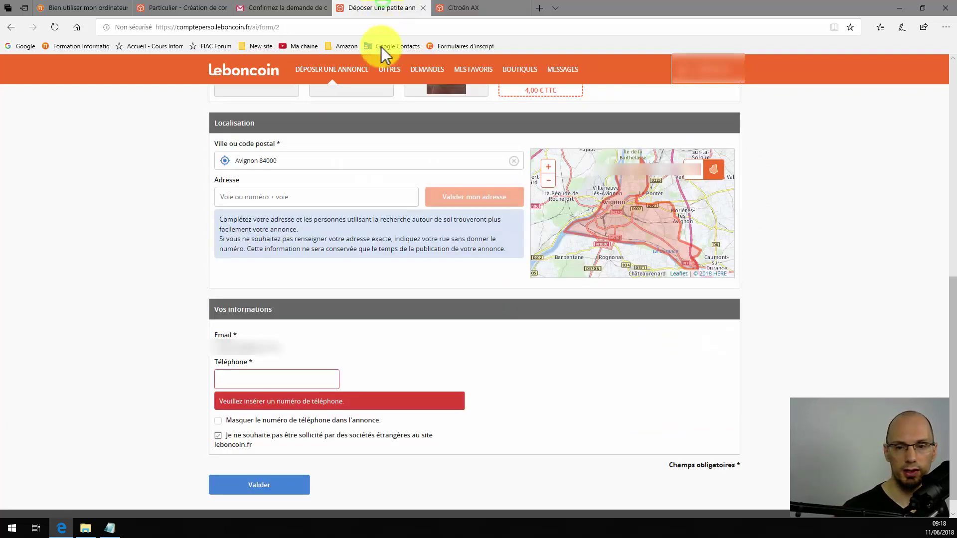
pyautogui.click(217, 437)
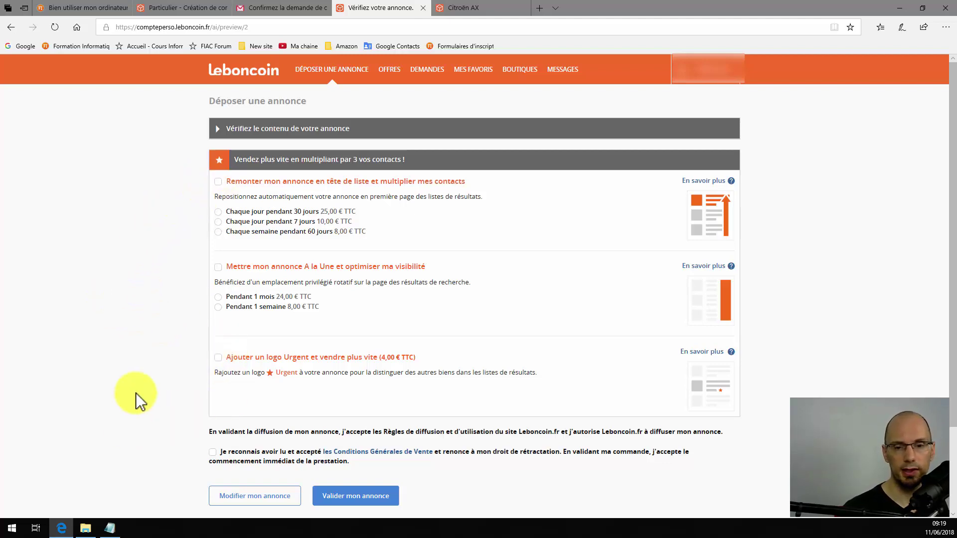
# Accept the Conditions Générales de Vente and the withdrawal-right waiver, without adding any paid visibility option.
pyautogui.scroll(-1, 145, 402)
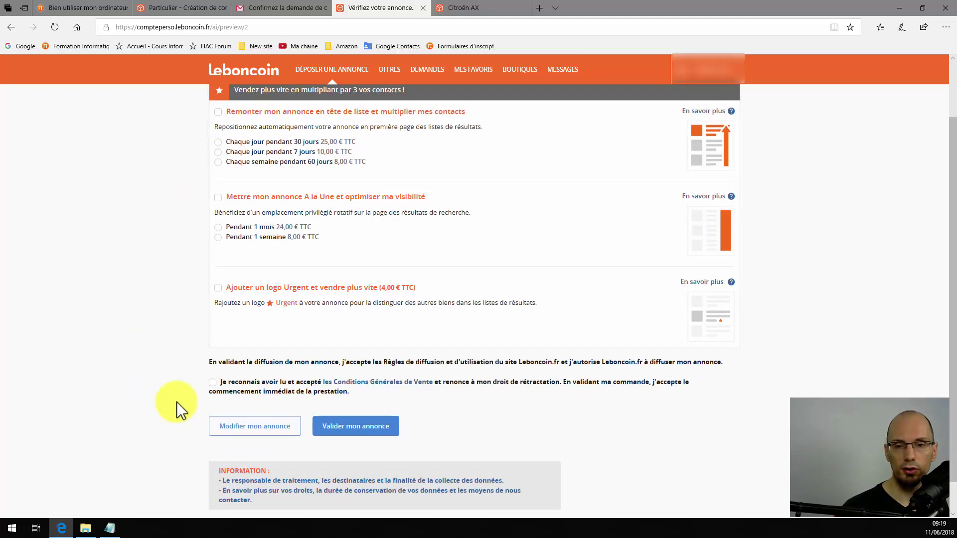
pyautogui.click(213, 383)
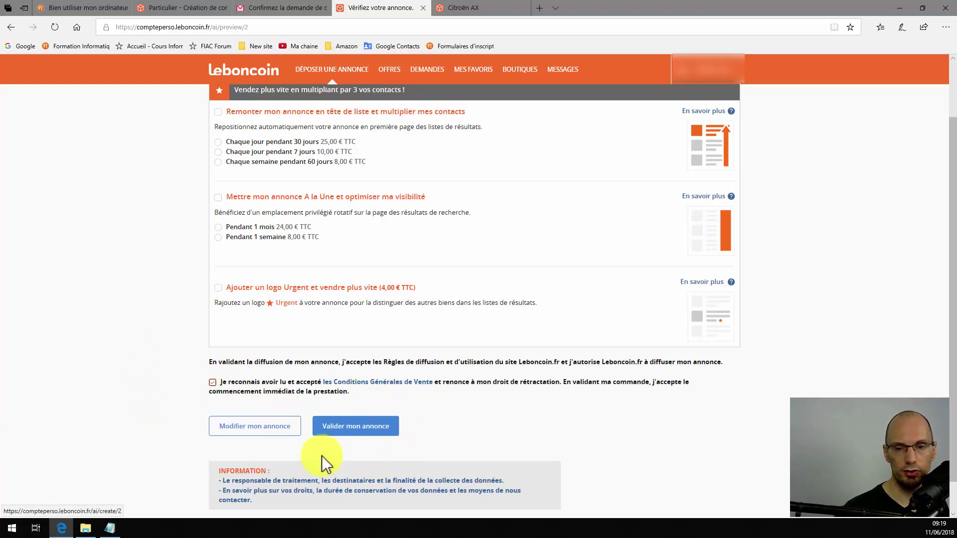
pyautogui.scroll(1, 152, 357)
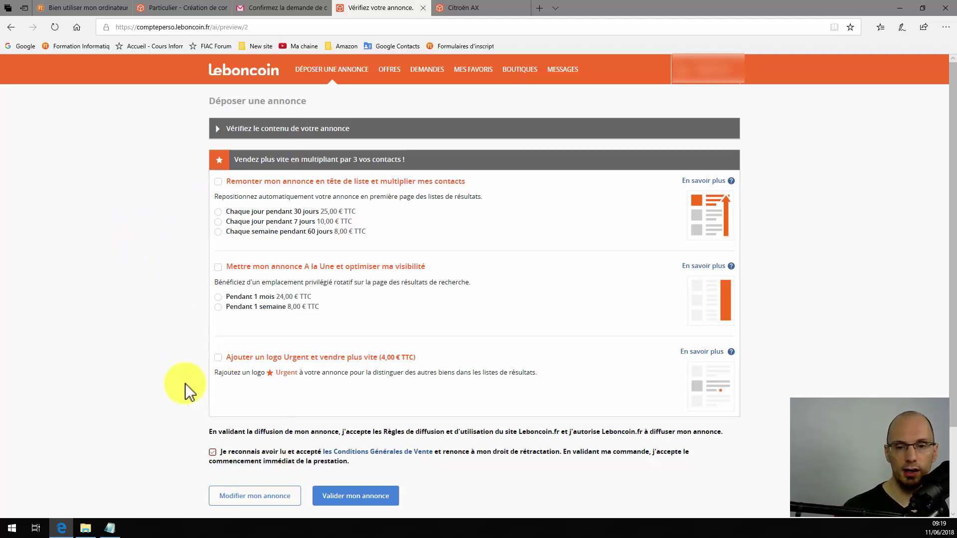
pyautogui.scroll(-2, 164, 375)
pyautogui.click(212, 346)
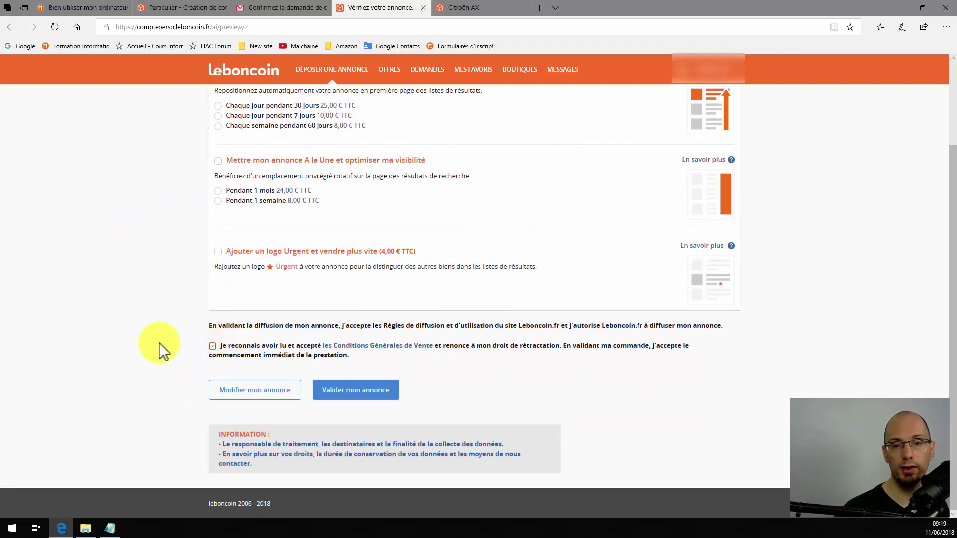
# Review the ad's category, title, text, price, photos and contact details in the content summary, and collapse it again.
pyautogui.scroll(2, 124, 342)
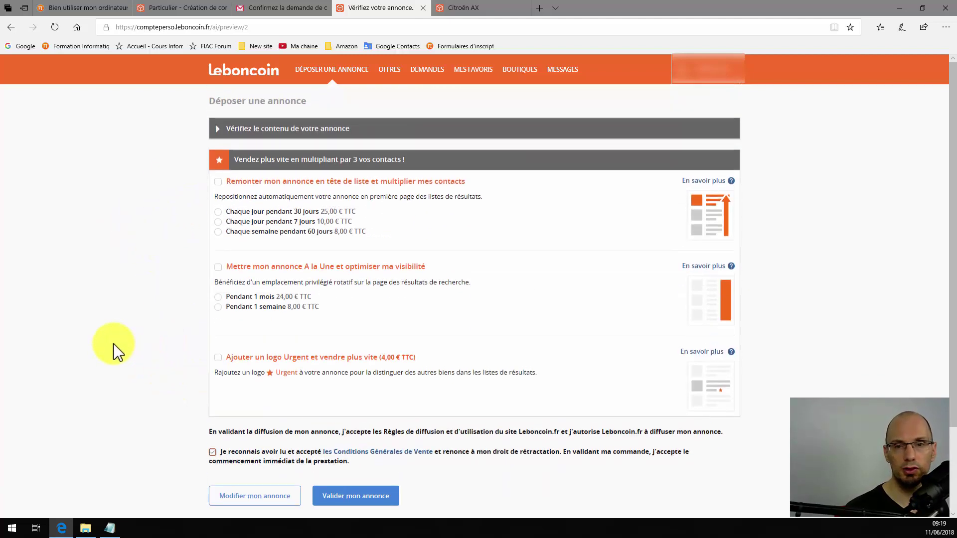
pyautogui.click(218, 130)
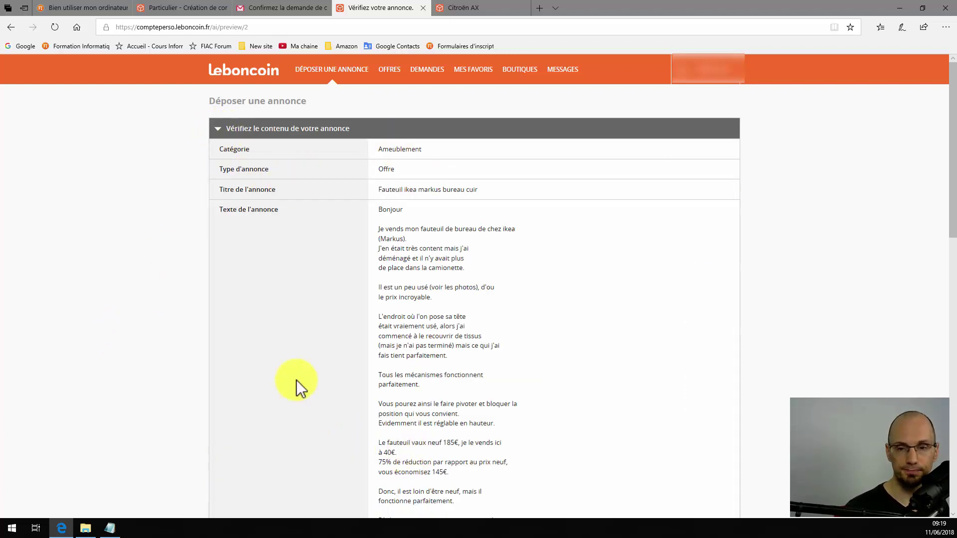
pyautogui.scroll(-8, 293, 344)
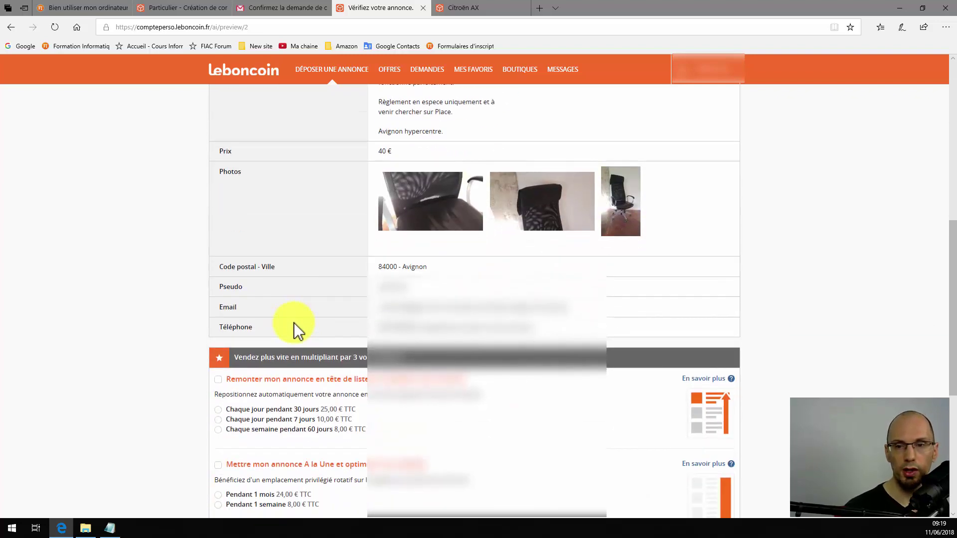
pyautogui.scroll(8, 299, 324)
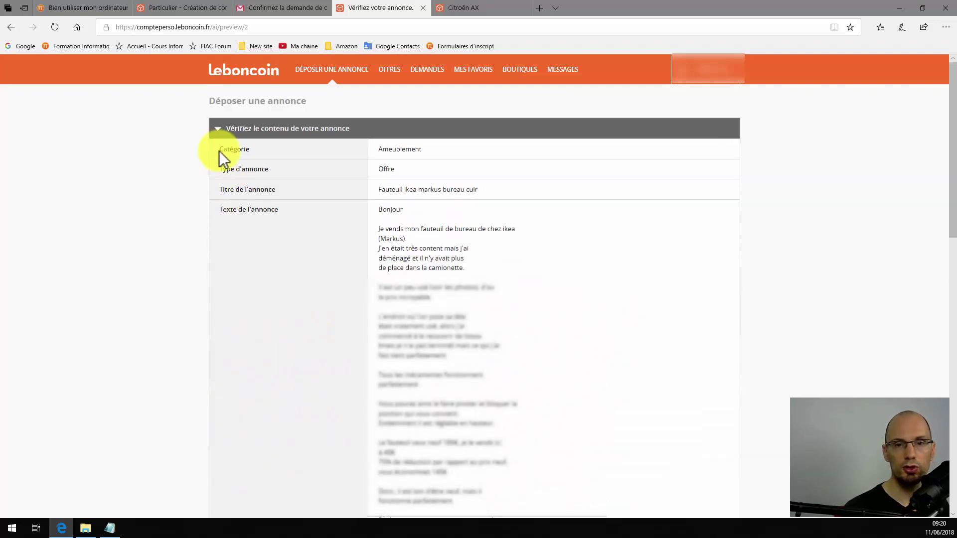
pyautogui.click(219, 128)
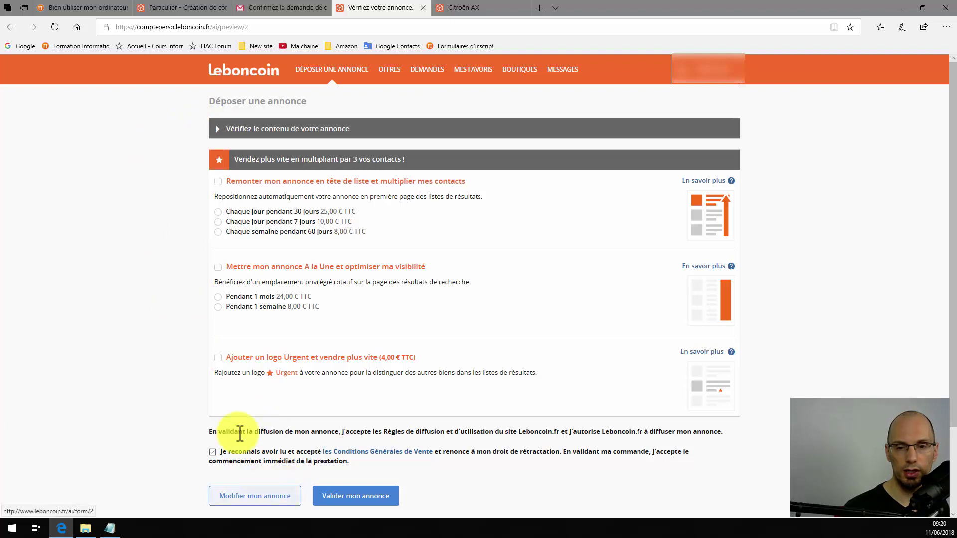
# Validate the ad to send it for publication.
pyautogui.scroll(-2, 145, 361)
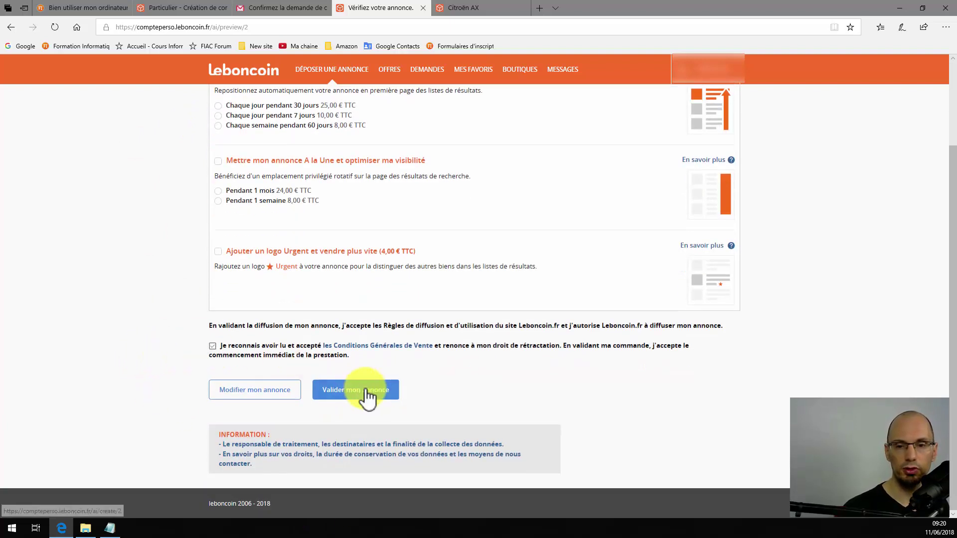
pyautogui.click(378, 396)
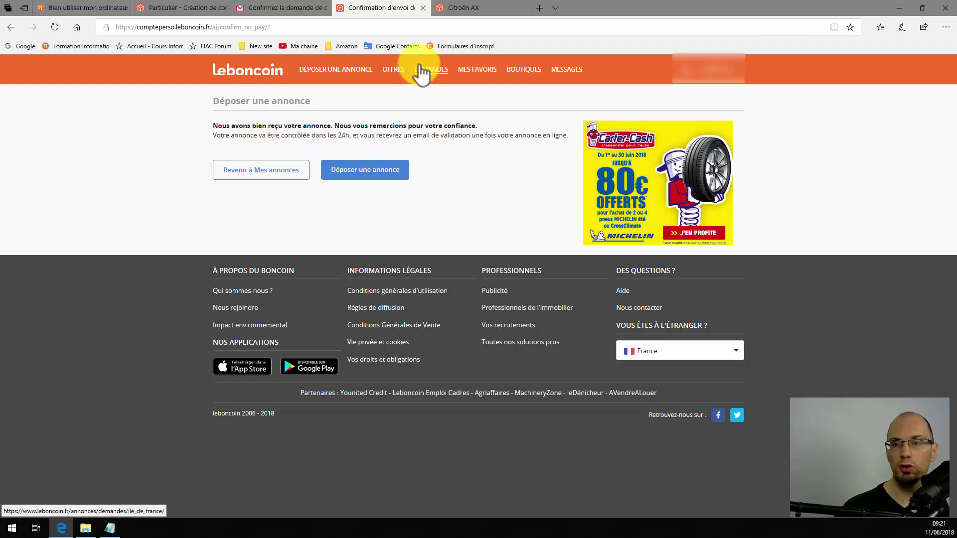
# Open the account's Mes annonces page to check the list of online ads.
pyautogui.moveTo(721, 78)
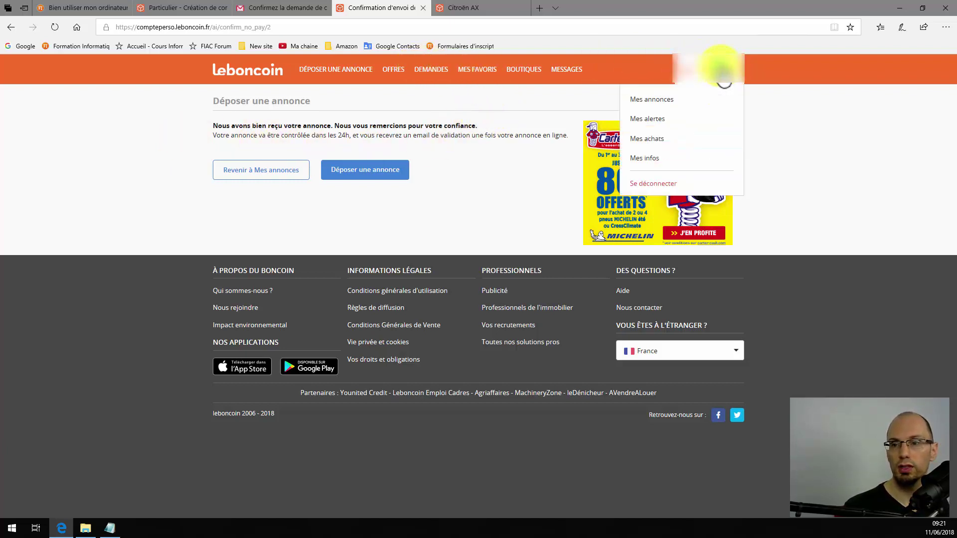
pyautogui.click(662, 98)
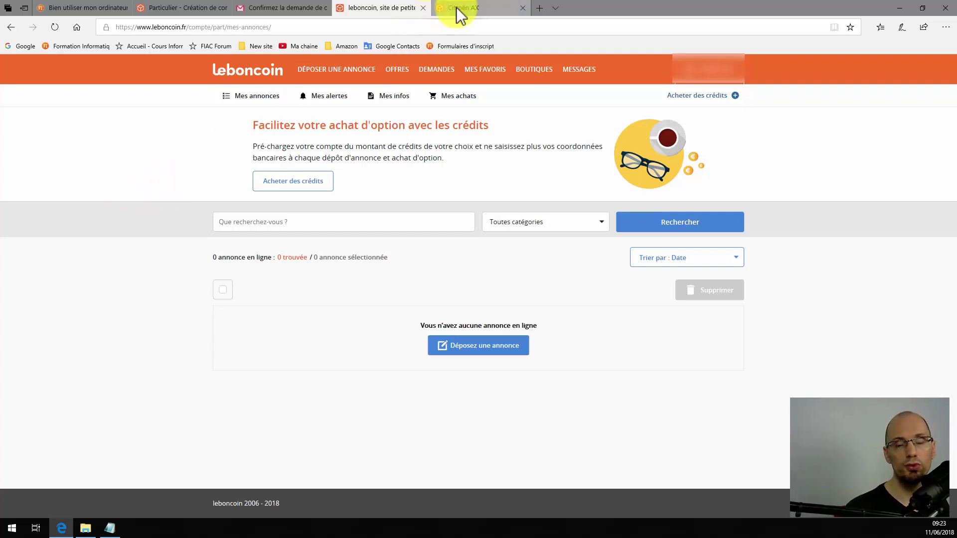
pyautogui.moveTo(457, 8)
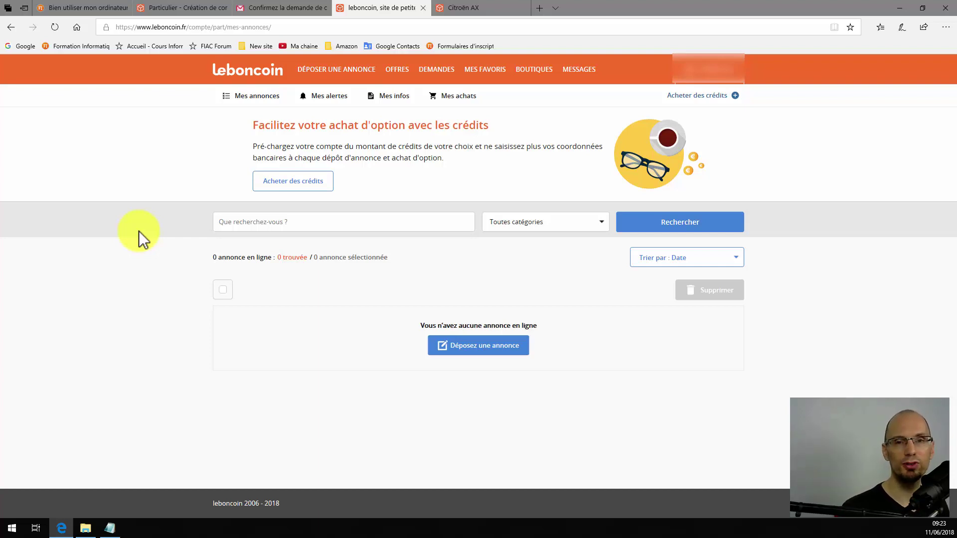
# Expand the full description of the YouTube video "Lire une clé usb sur tablette et téléphone android".
pyautogui.click(79, 7)
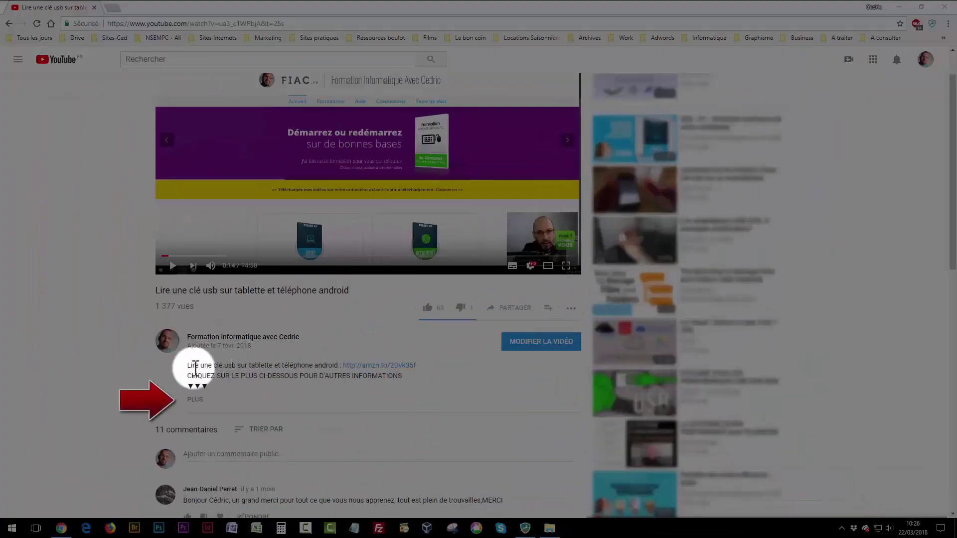
pyautogui.click(196, 399)
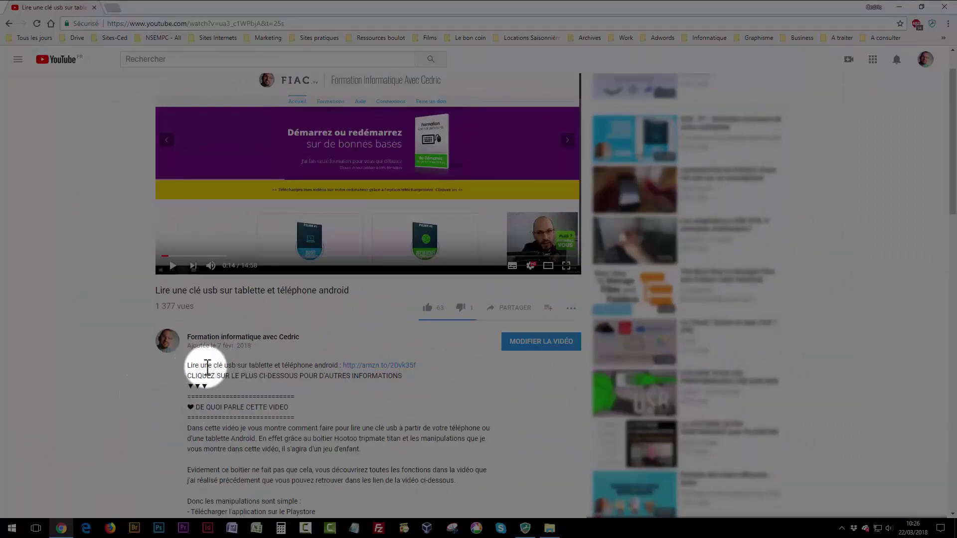